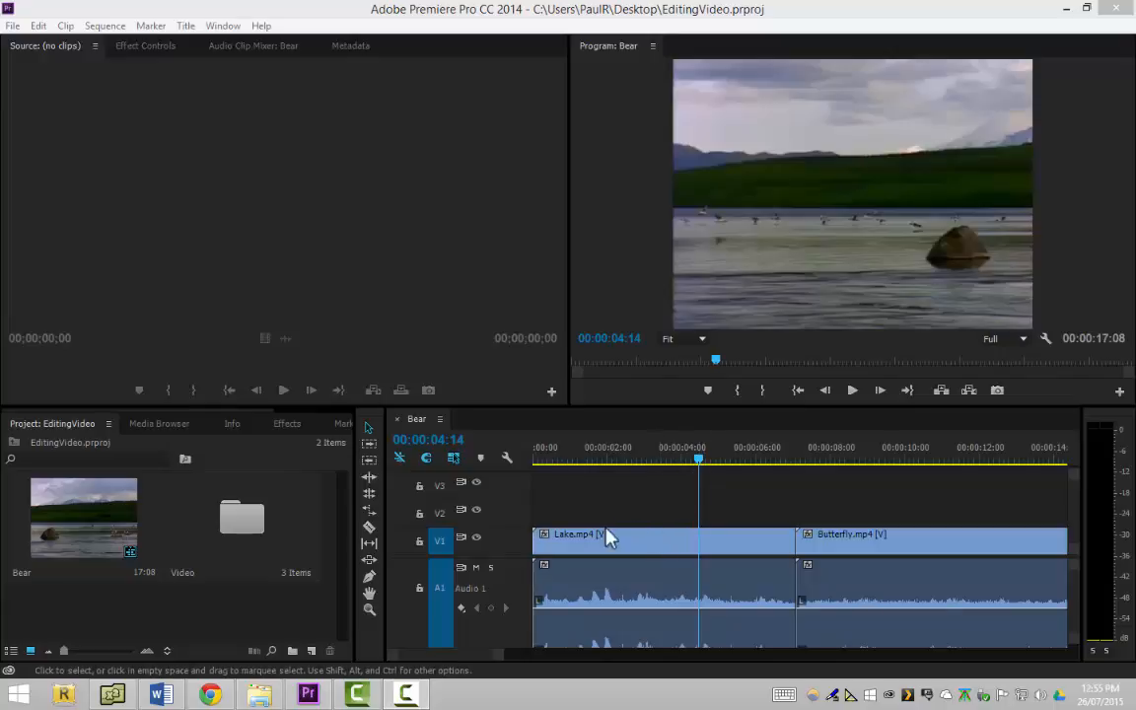
# Delete the Lake.mp4 clip from the start of video track V1
pyautogui.click(631, 548)
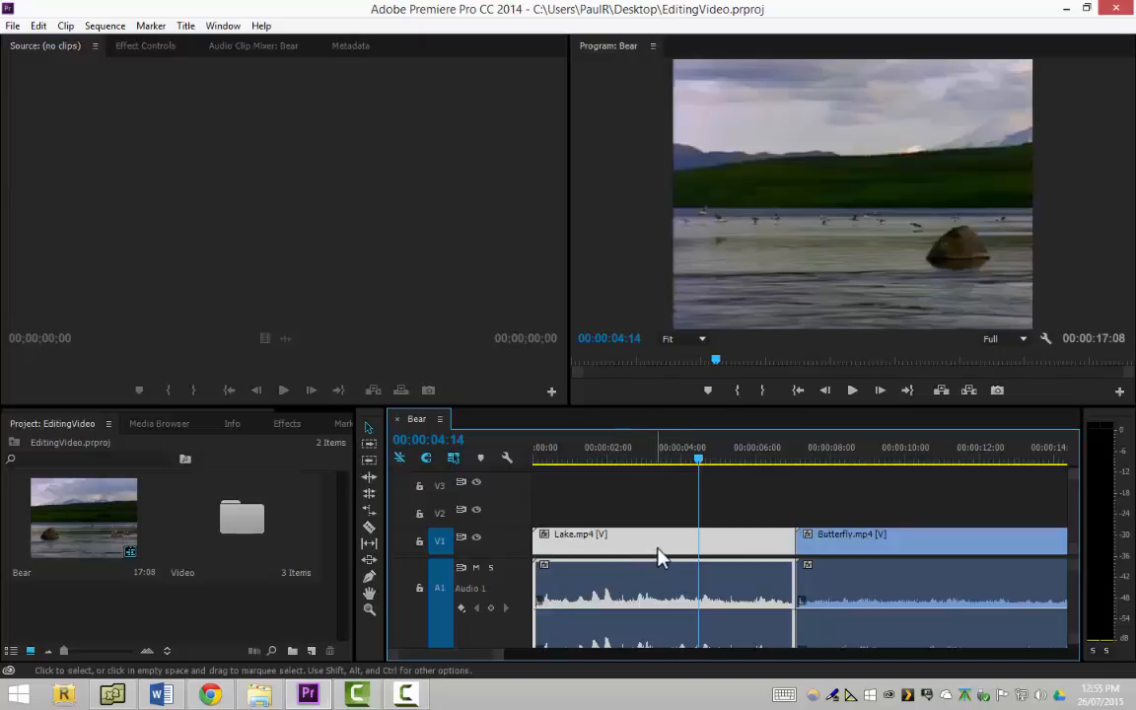
pyautogui.click(818, 544)
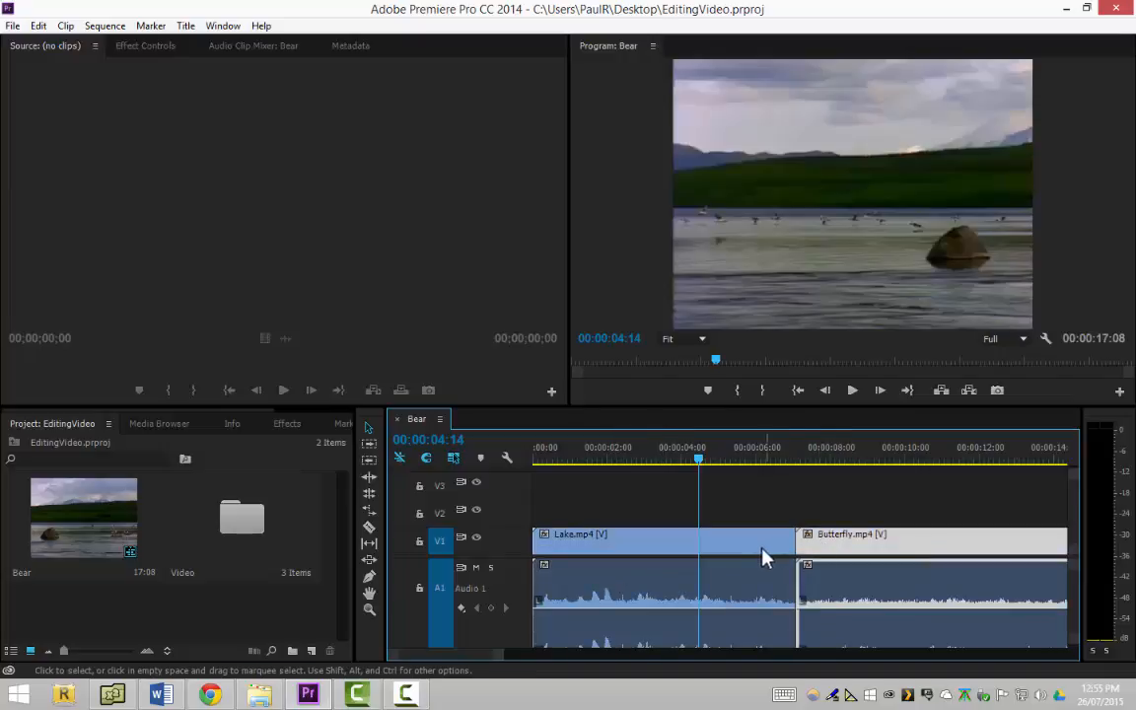
pyautogui.click(762, 549)
pyautogui.click(818, 551)
pyautogui.click(755, 549)
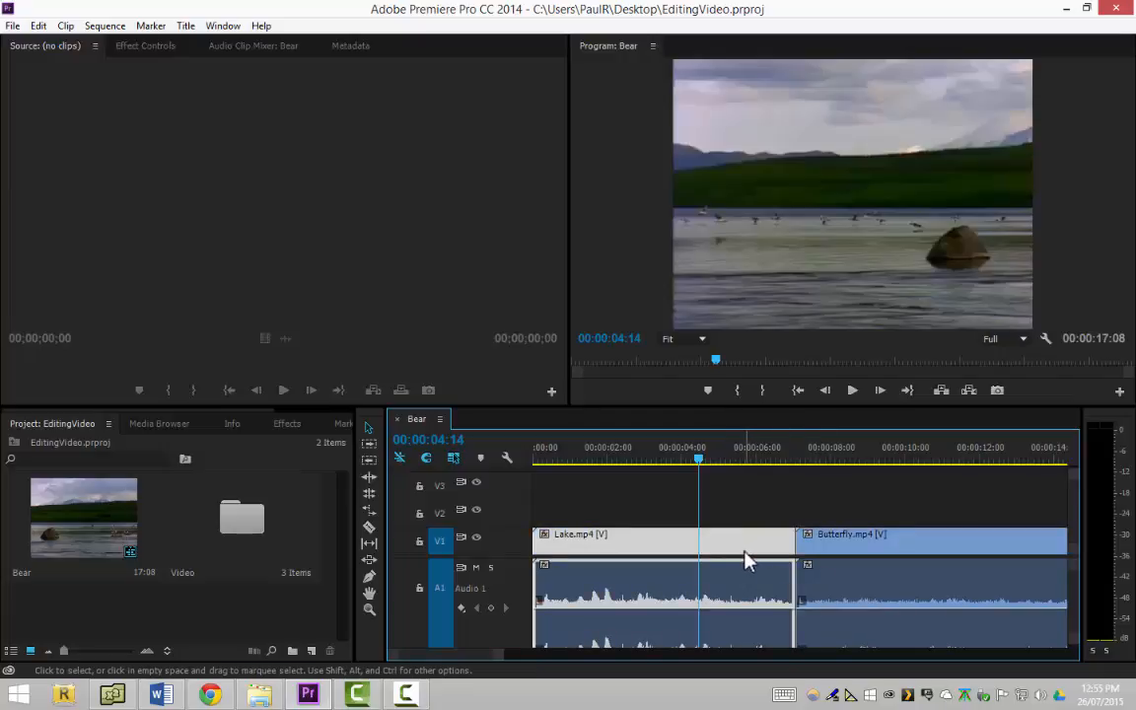
pyautogui.press('Delete')
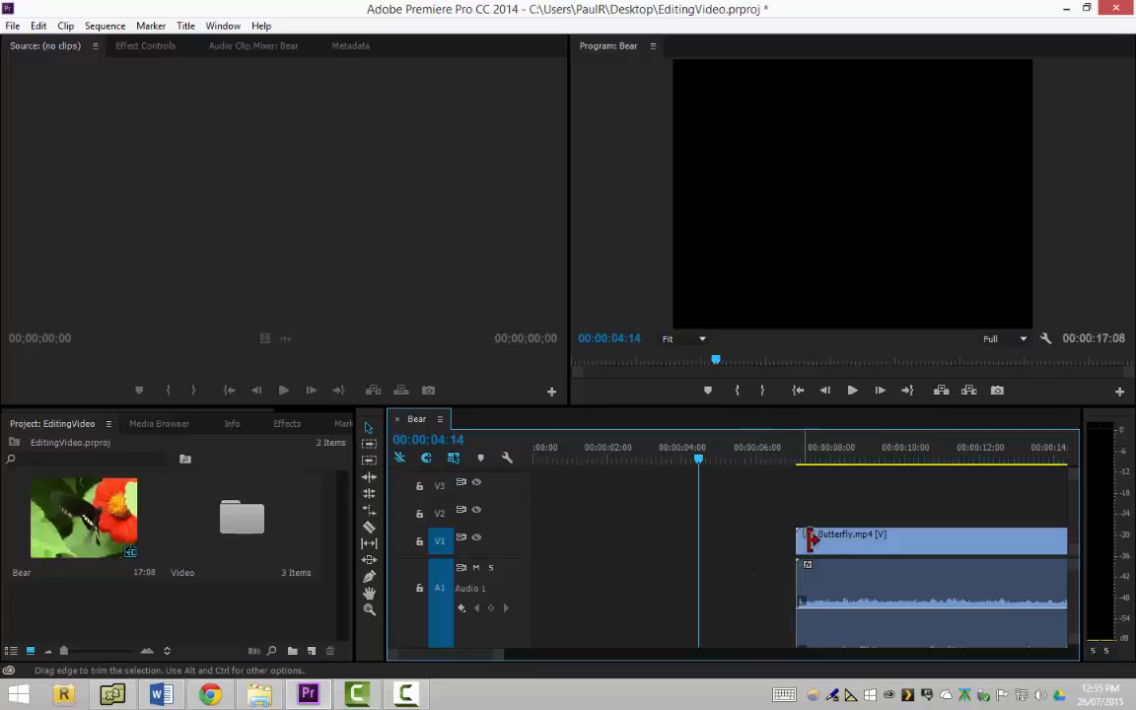
# Select the empty gap before Butterfly.mp4, clear the selection and undo the deletion of the Lake.mp4 clip
pyautogui.click(735, 545)
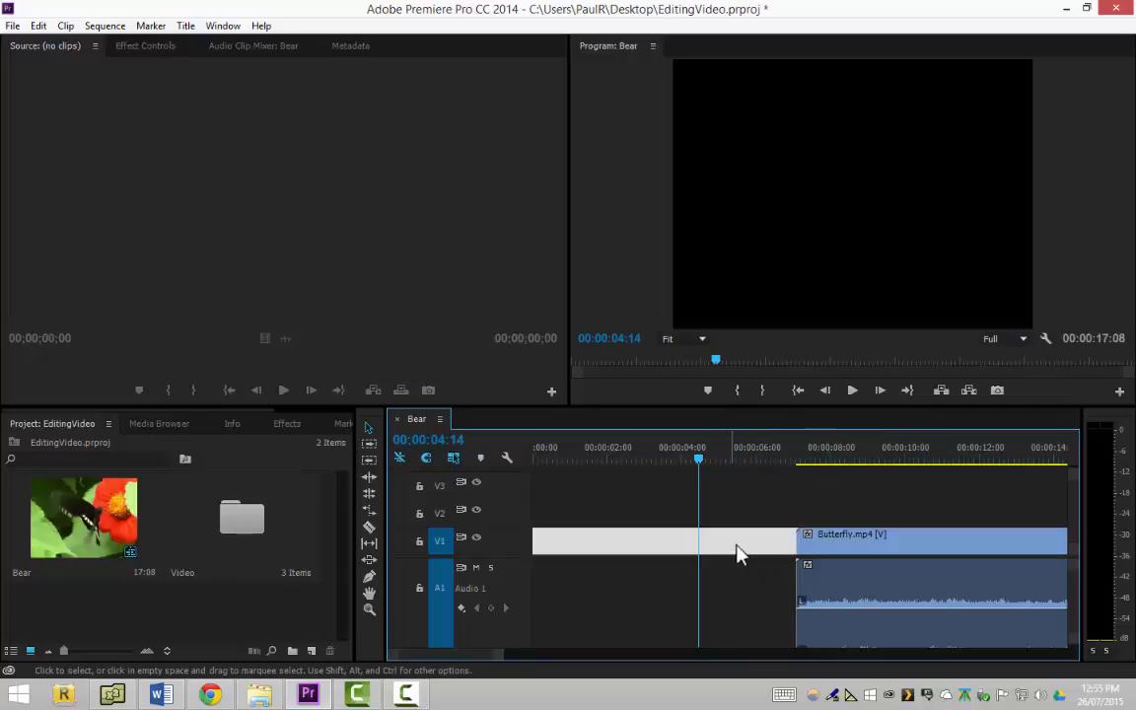
pyautogui.click(826, 548)
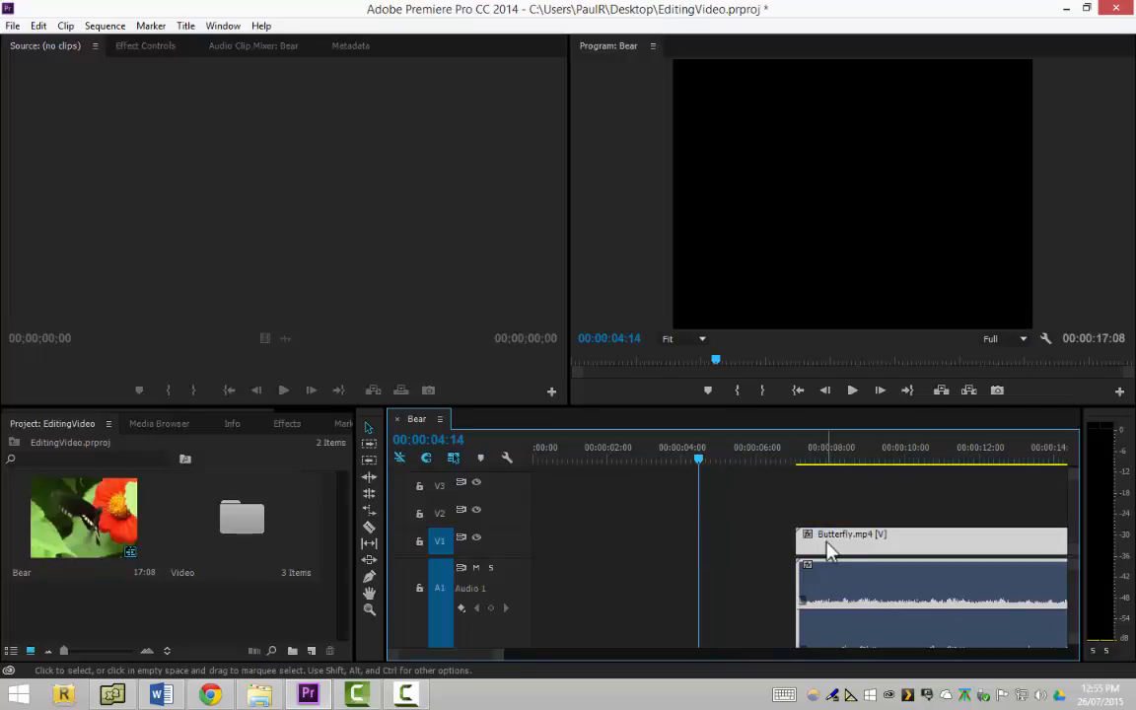
pyautogui.click(755, 531)
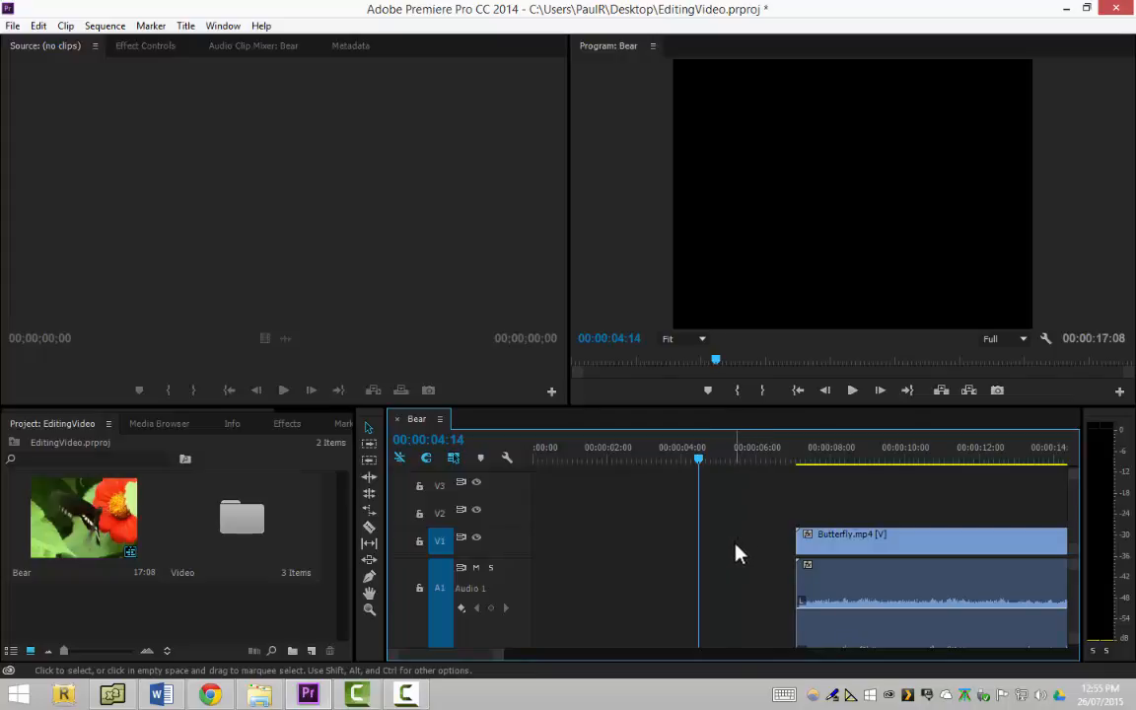
pyautogui.hotkey('ctrl', 'z')
pyautogui.click(738, 551)
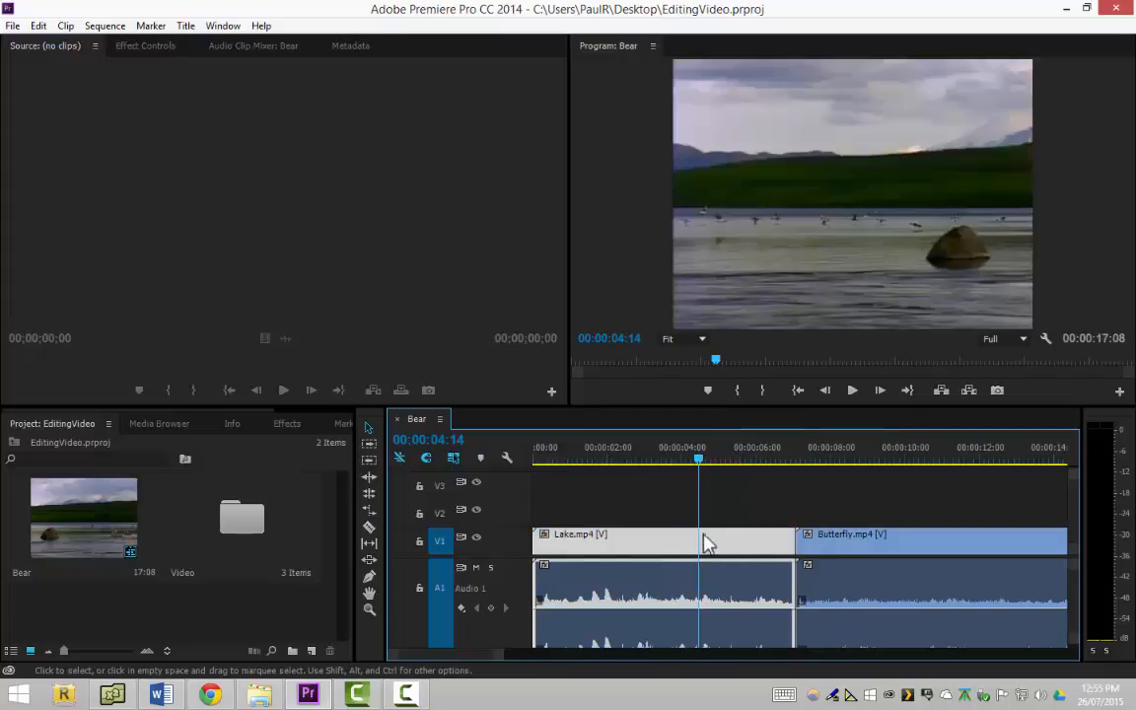
# Ripple delete the Lake.mp4 clip from the sequence and undo that deletion
pyautogui.rightClick(583, 551)
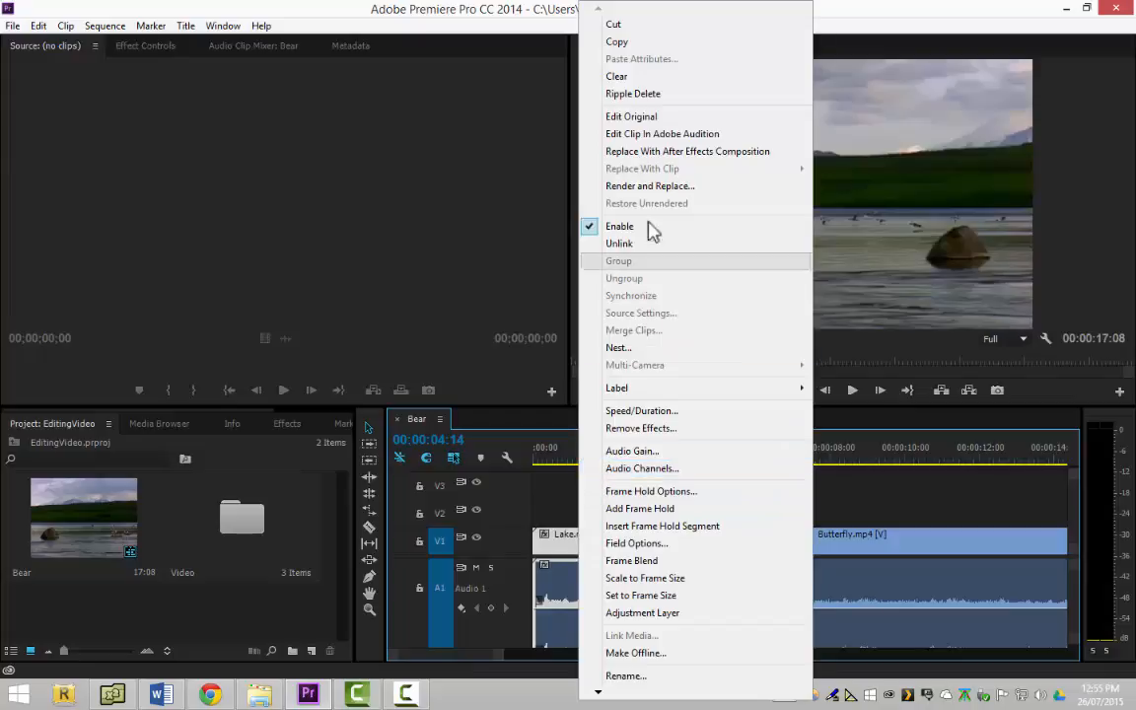
pyautogui.click(636, 93)
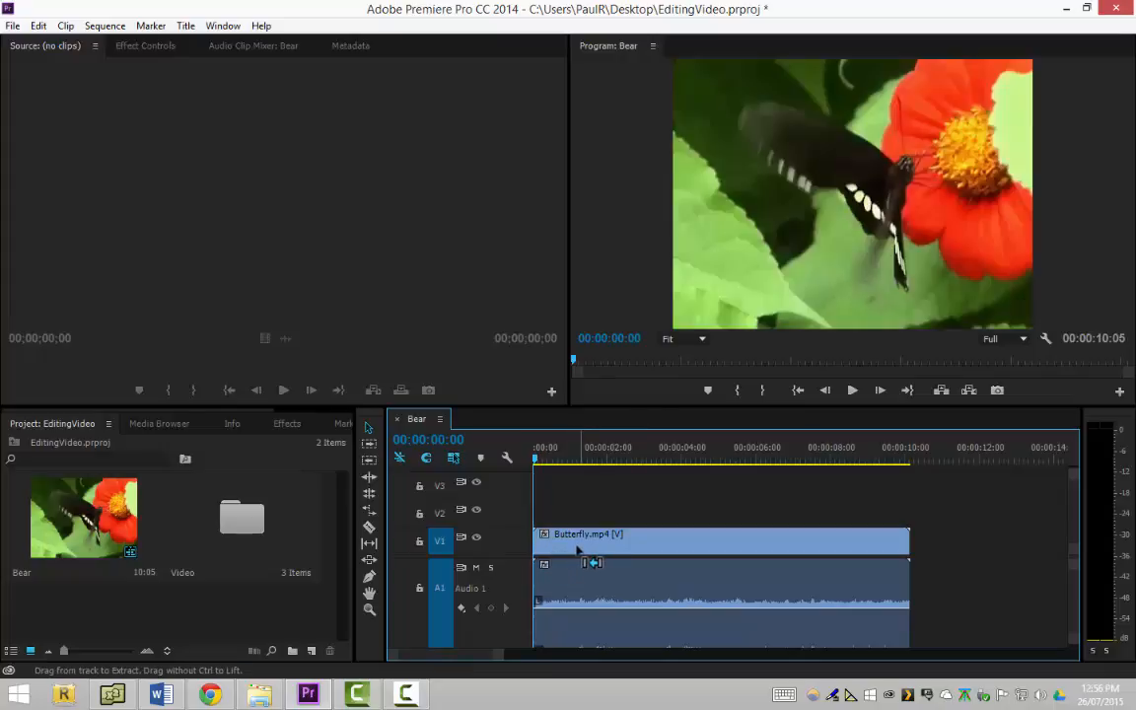
pyautogui.hotkey('ctrl', 'z')
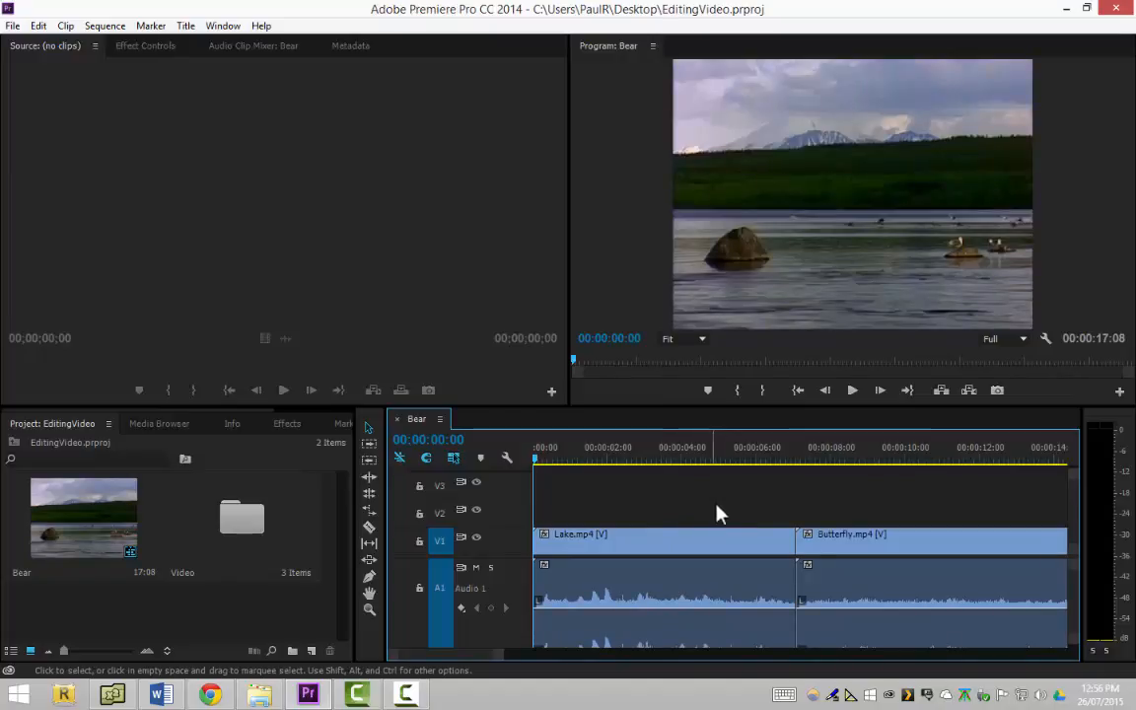
# Scrub the playhead across the cut from Lake.mp4 into Butterfly.mp4, stopping at 00:00:08:03
pyautogui.click(683, 454)
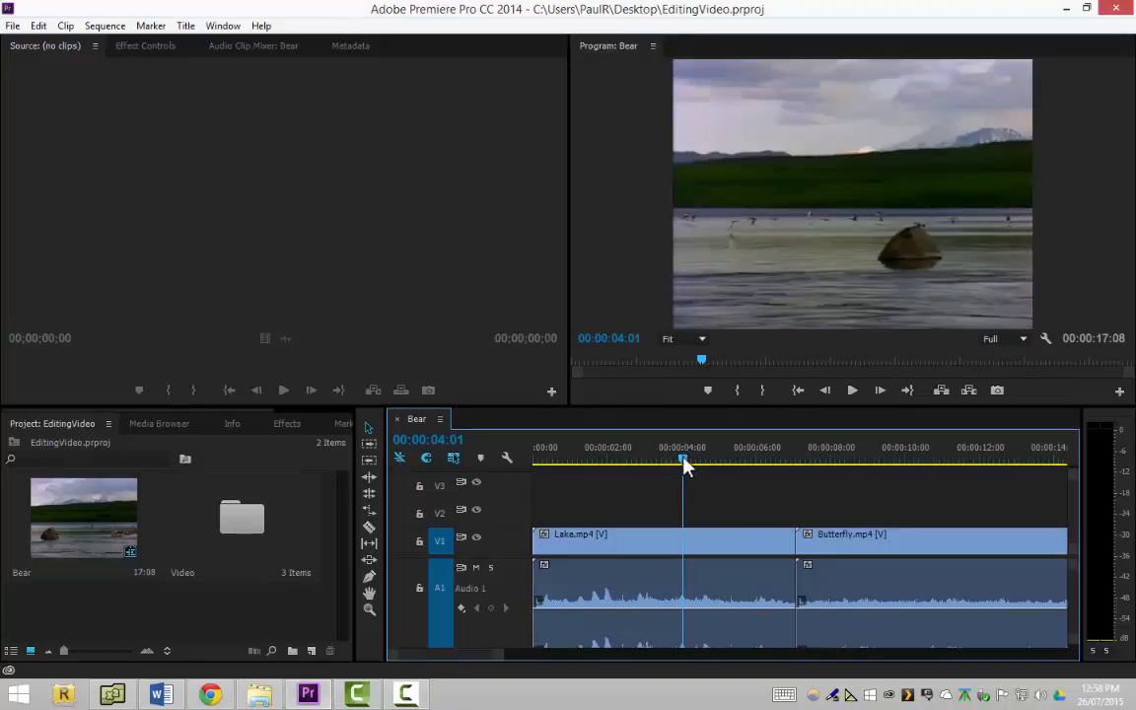
pyautogui.moveTo(684, 461); pyautogui.dragTo(834, 520)
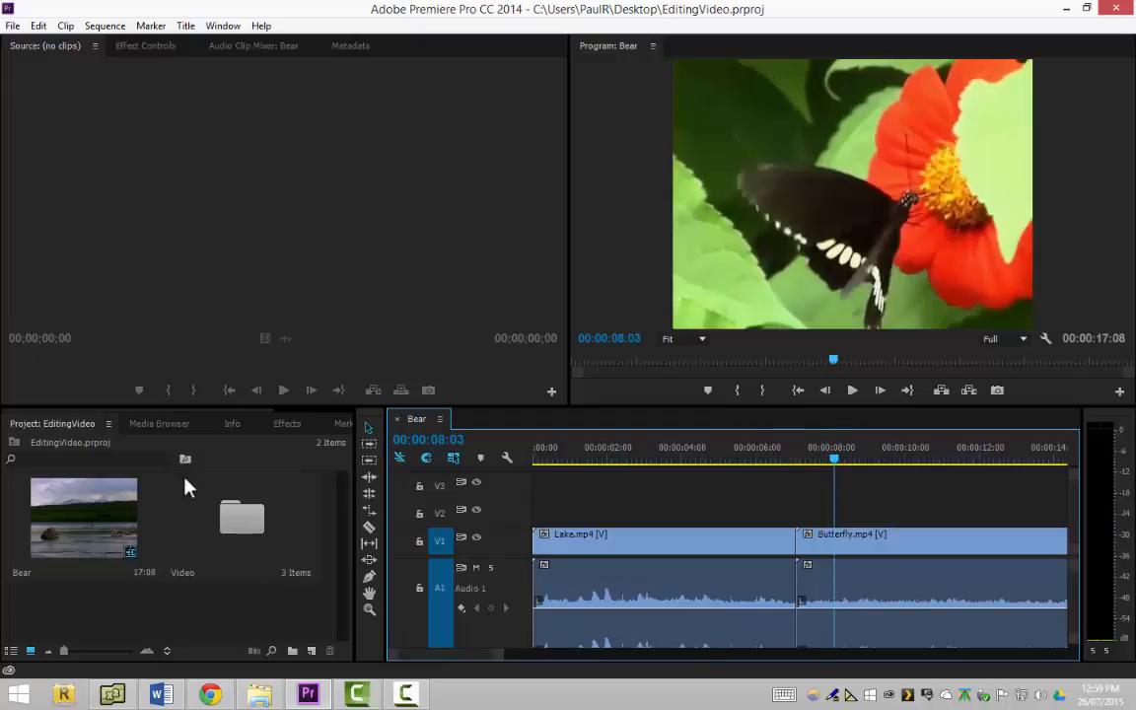
# Look through the Presets and Audio Effects folders of the effects library and expand the Video Transitions folder
pyautogui.click(287, 426)
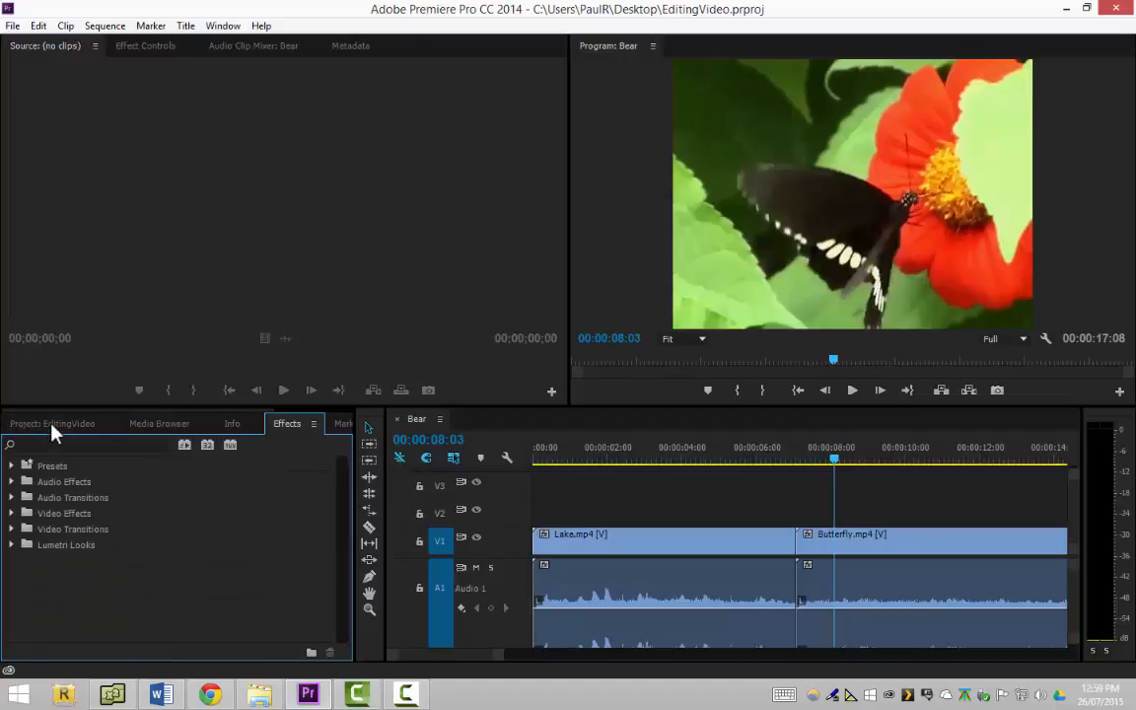
pyautogui.click(54, 426)
pyautogui.click(284, 425)
pyautogui.click(13, 466)
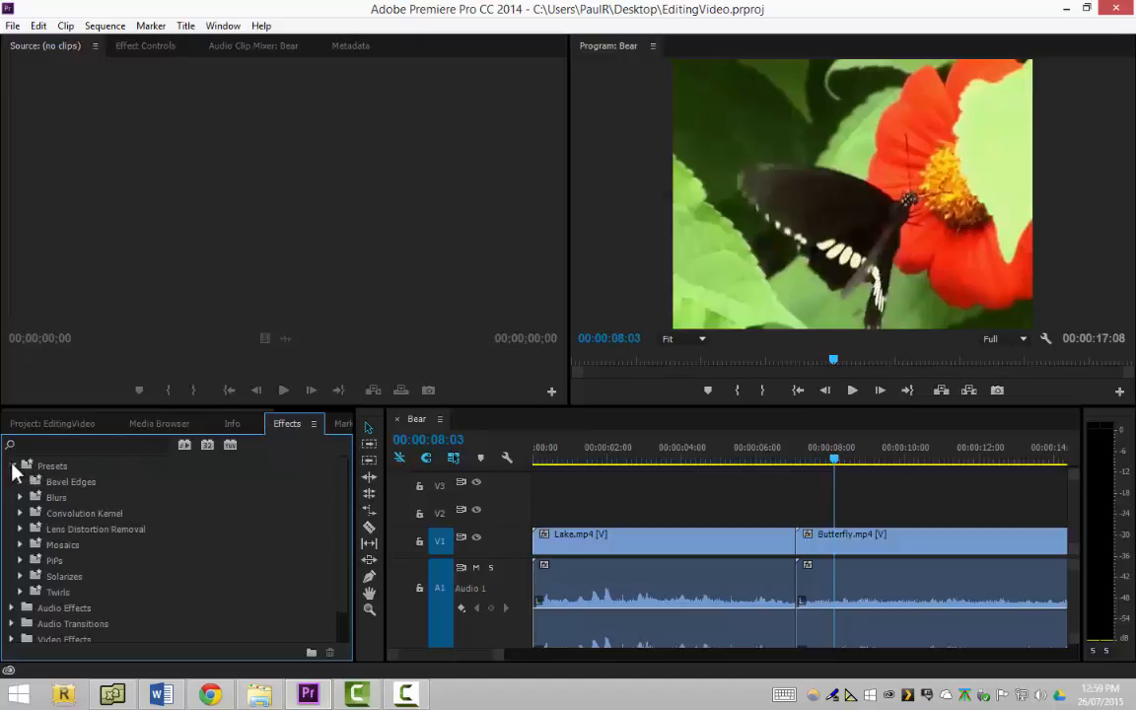
pyautogui.click(14, 468)
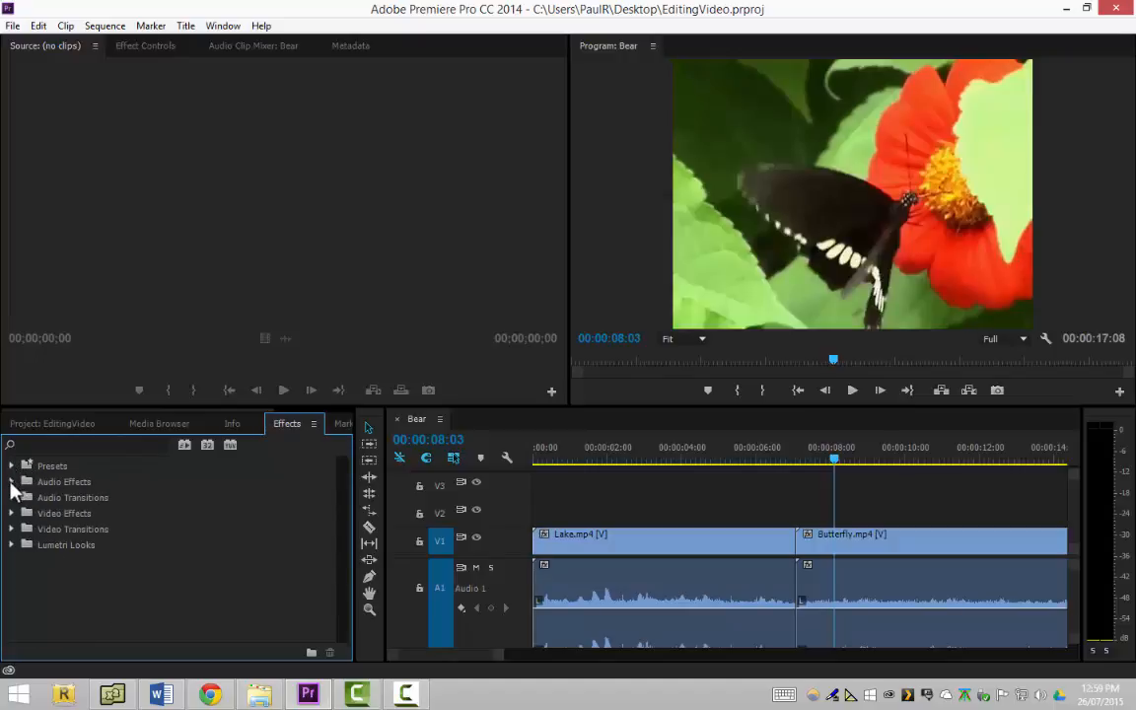
pyautogui.click(12, 482)
pyautogui.click(11, 482)
pyautogui.click(12, 530)
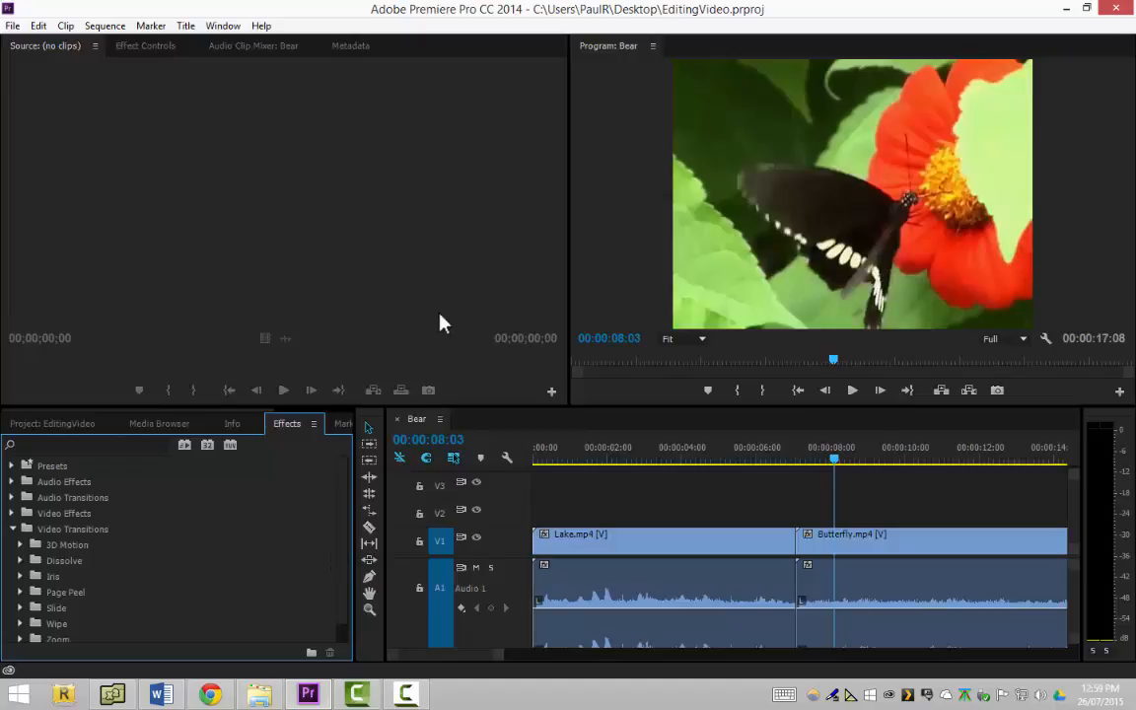
# Apply the default transitions at the edit point between the Lake.mp4 and Butterfly.mp4 clips
pyautogui.click(802, 543)
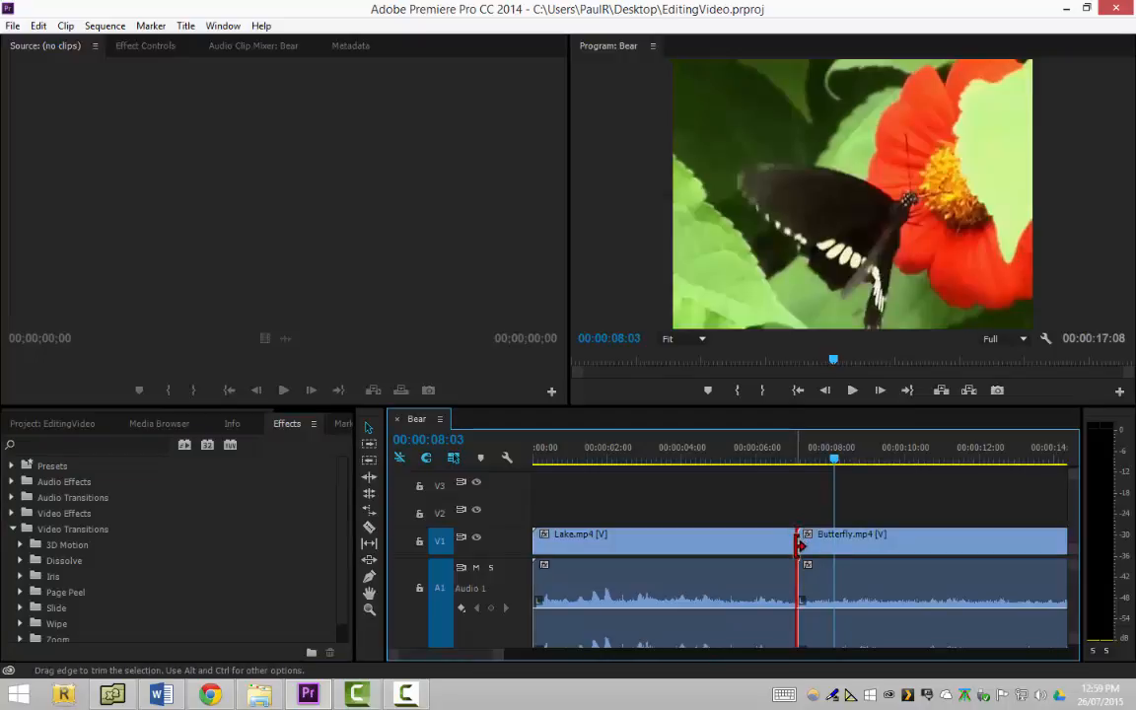
pyautogui.rightClick(802, 544)
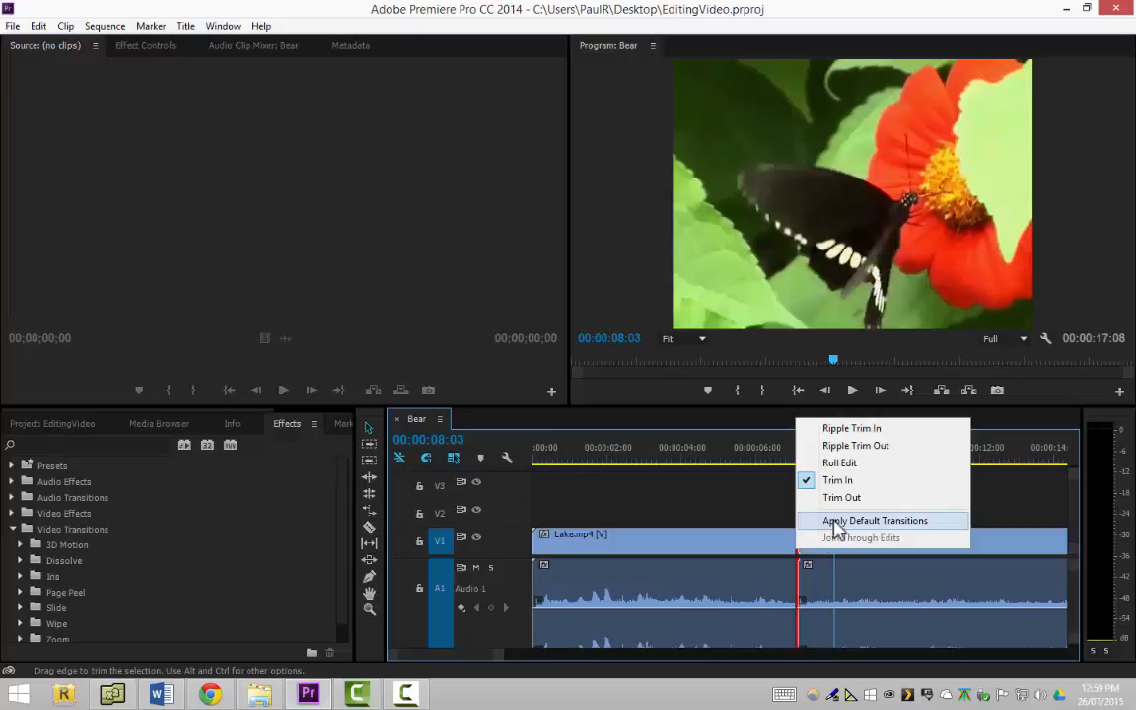
pyautogui.click(835, 521)
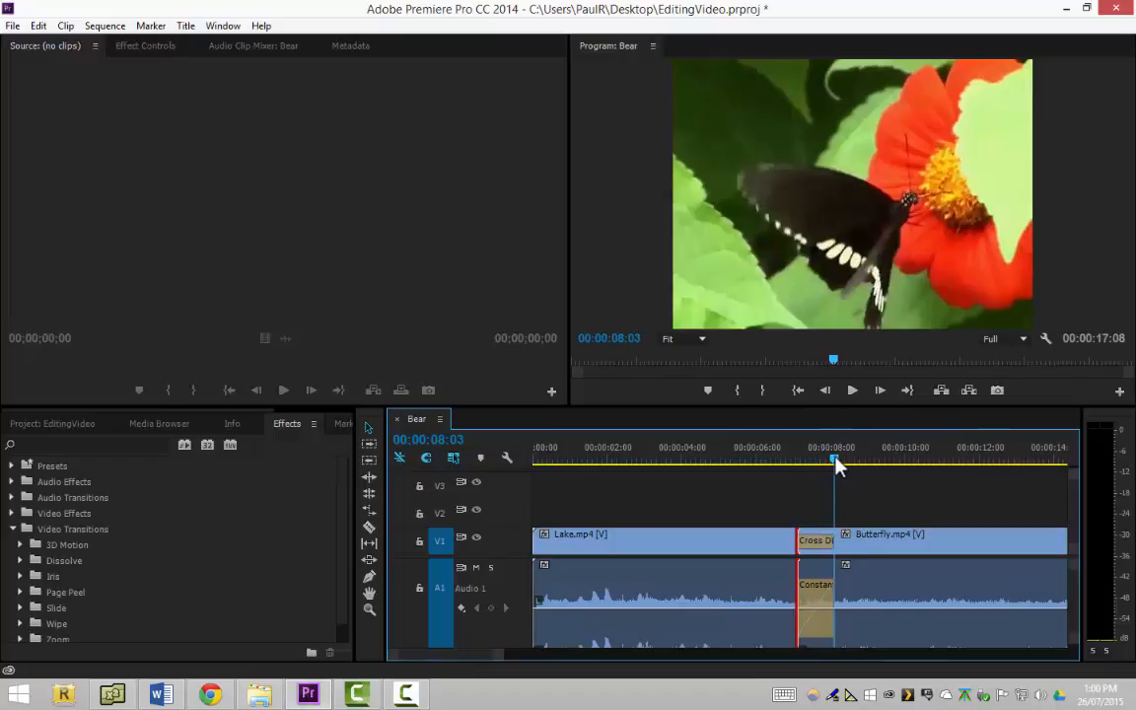
# Play the sequence through the new transition from 00:00:06:21 and return the playhead to 00:00:06:19
pyautogui.moveTo(836, 462); pyautogui.dragTo(790, 469)
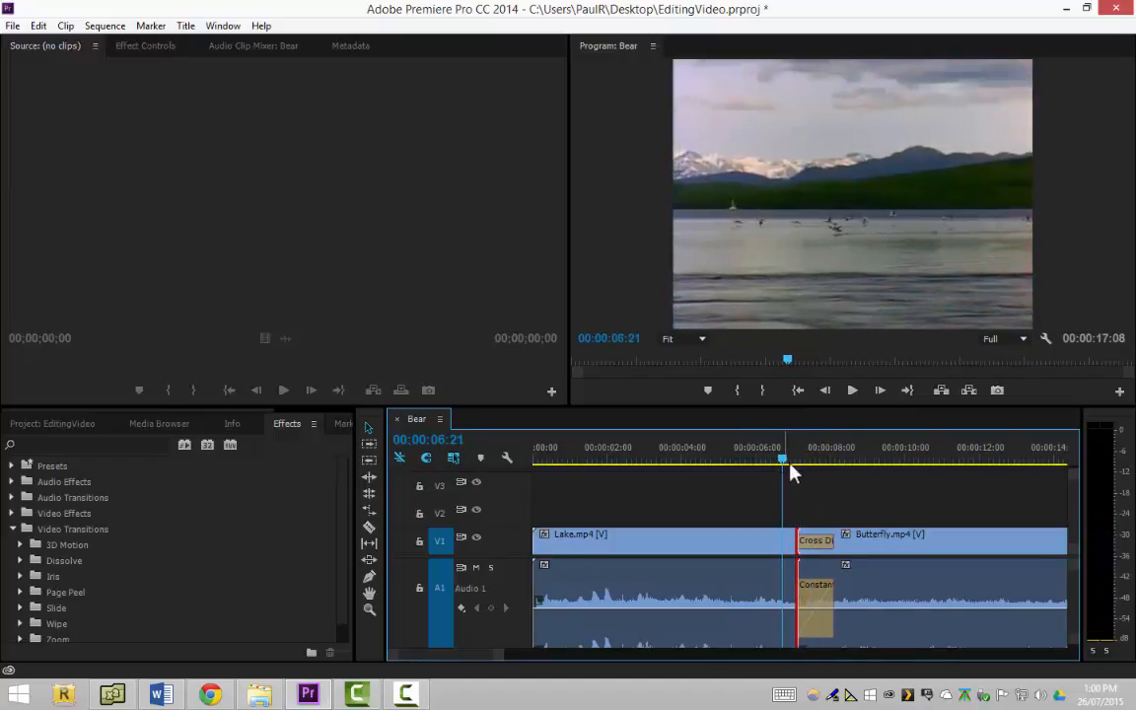
pyautogui.click(851, 394)
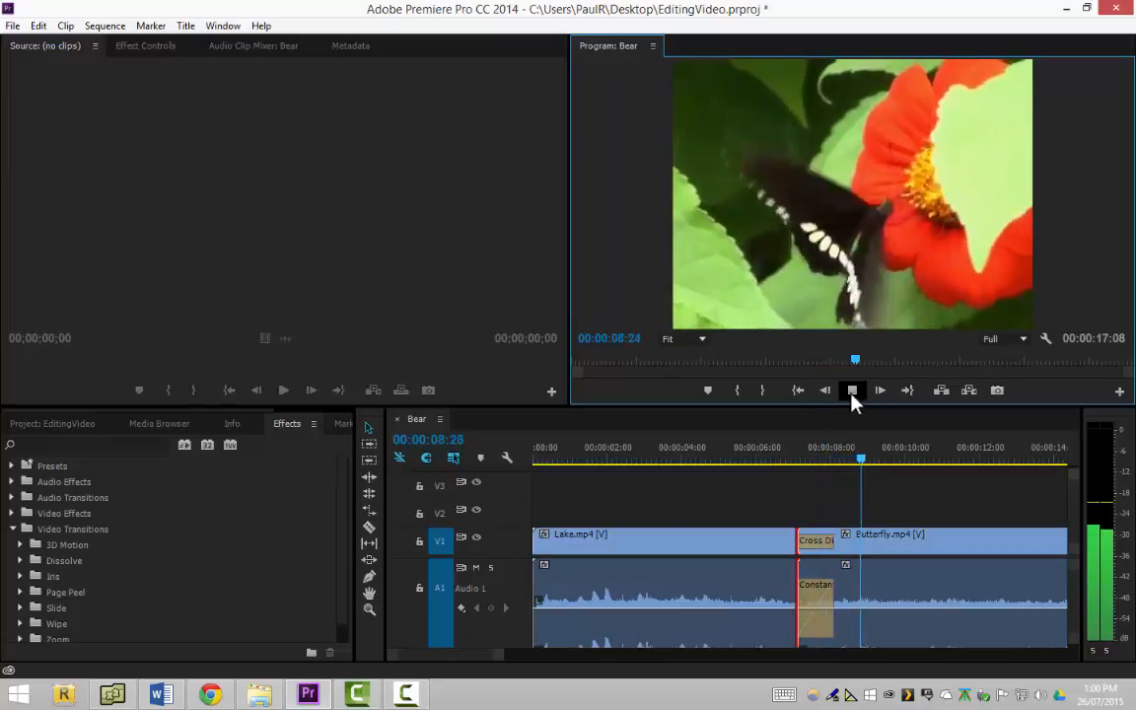
pyautogui.click(853, 392)
pyautogui.moveTo(880, 464); pyautogui.dragTo(785, 505)
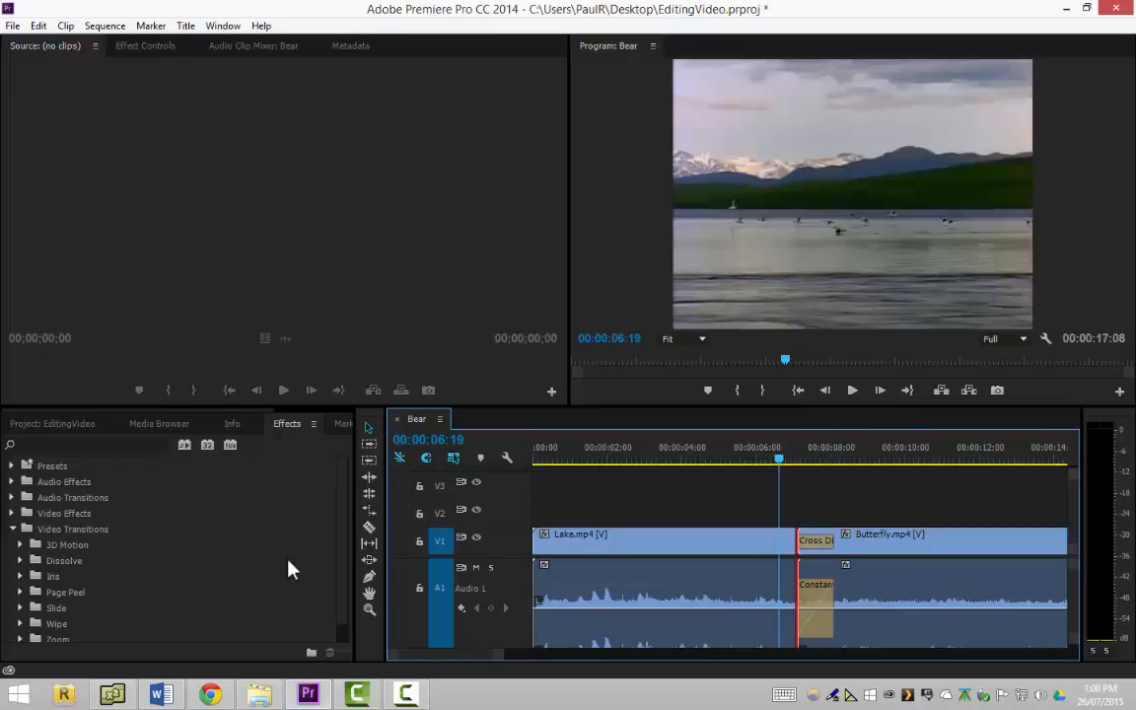
# Replace the Cross Dissolve between the two clips with the Cube Spin transition from 3D Motion and deselect the edit point
pyautogui.click(343, 556)
pyautogui.scroll(-1, 330, 565)
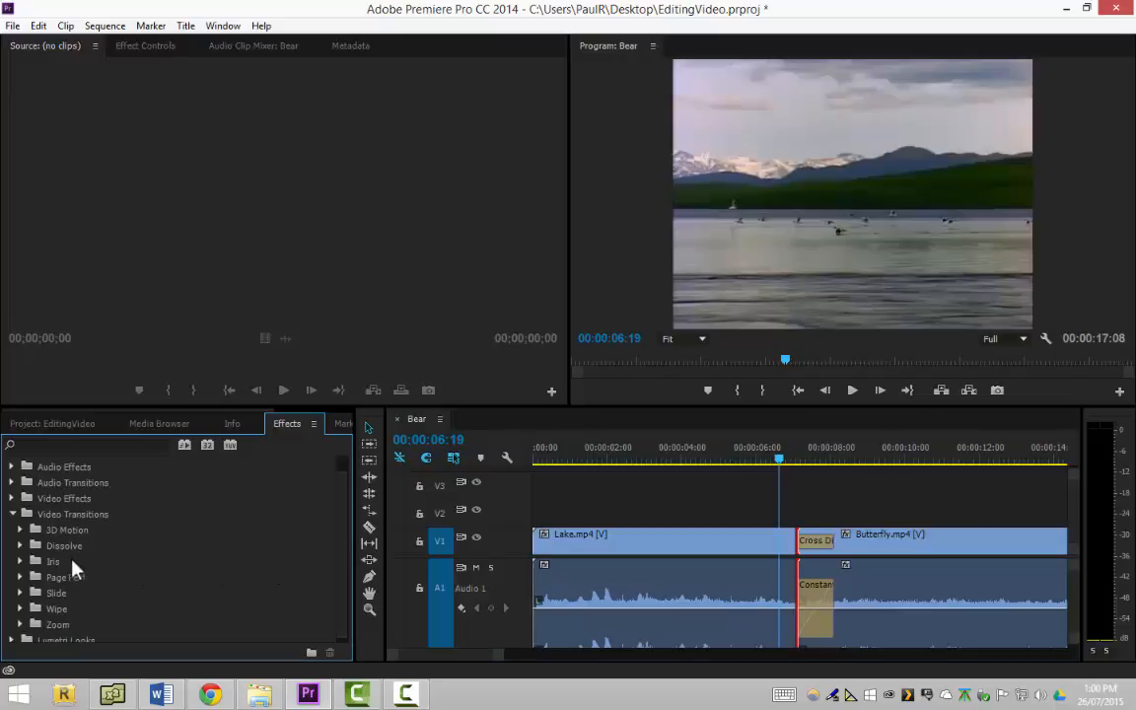
pyautogui.click(22, 533)
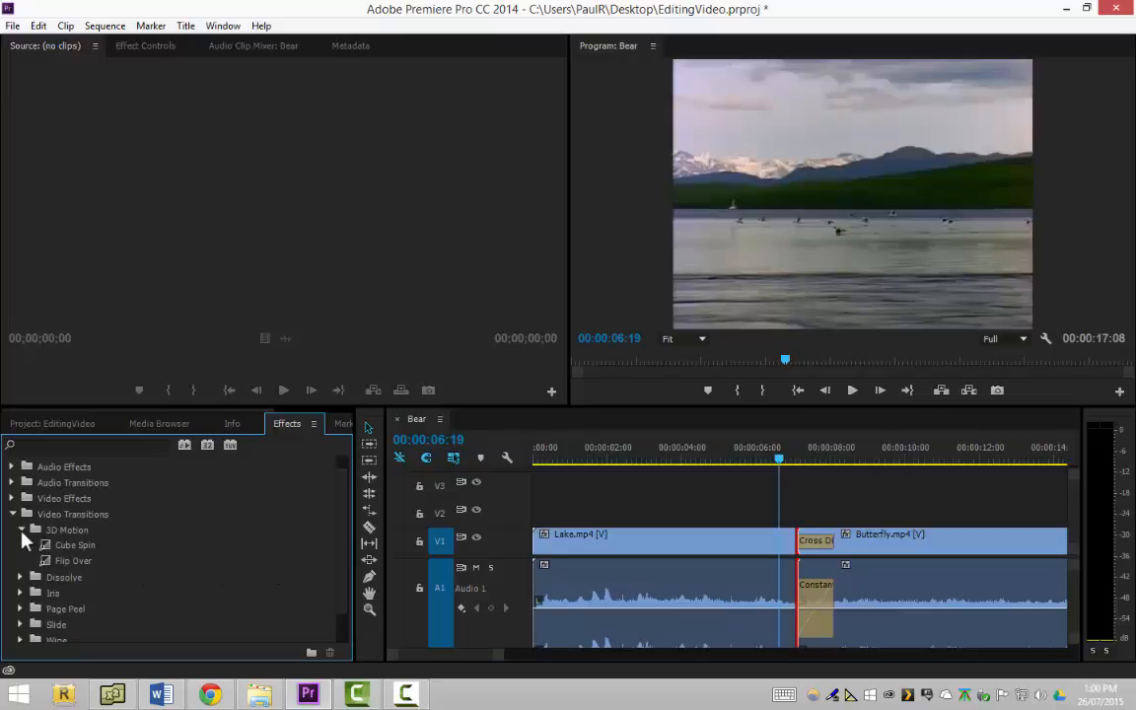
pyautogui.click(74, 551)
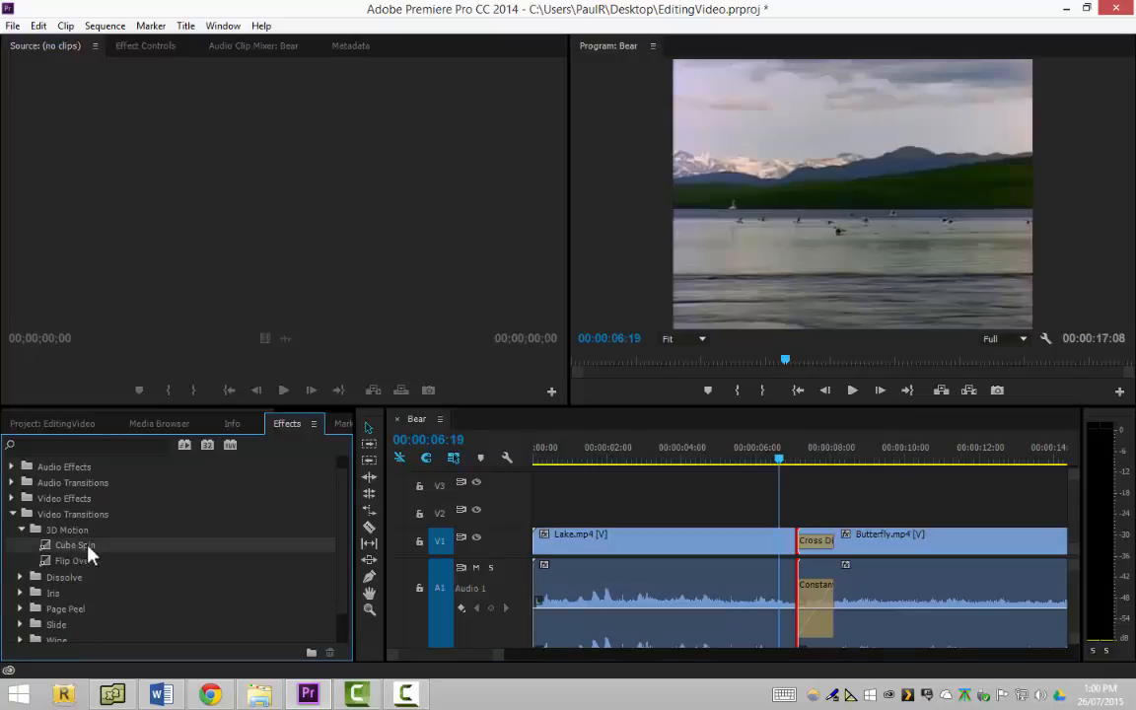
pyautogui.moveTo(81, 550); pyautogui.dragTo(832, 562)
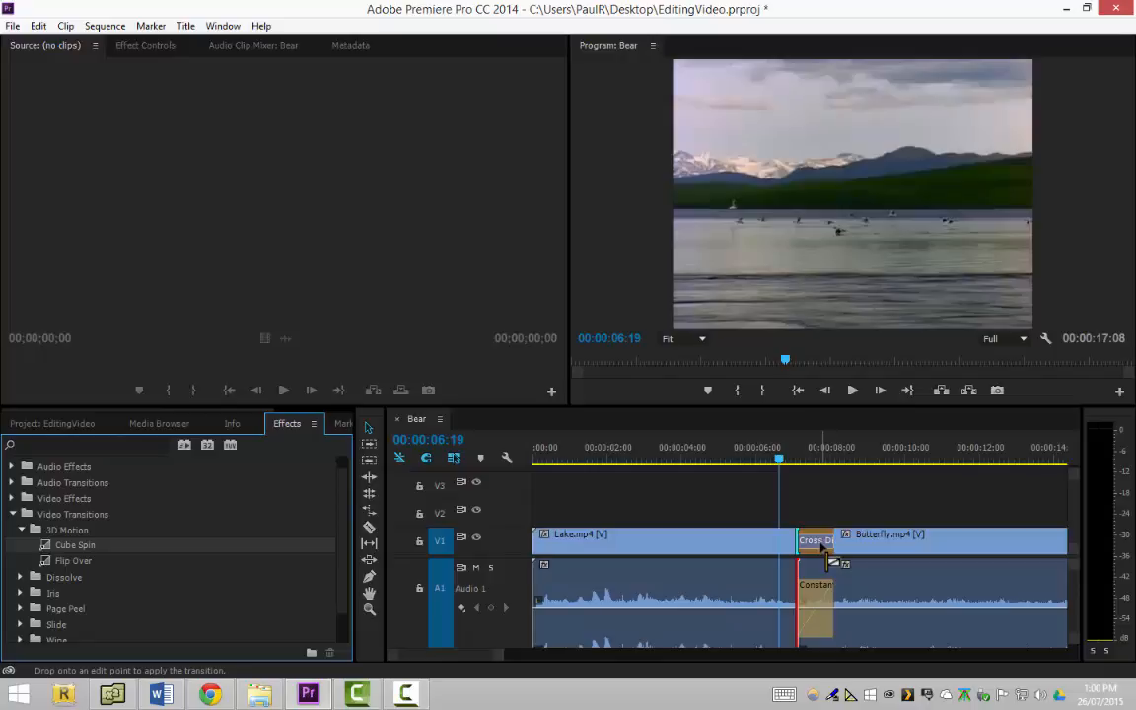
pyautogui.moveTo(822, 546); pyautogui.dragTo(822, 547)
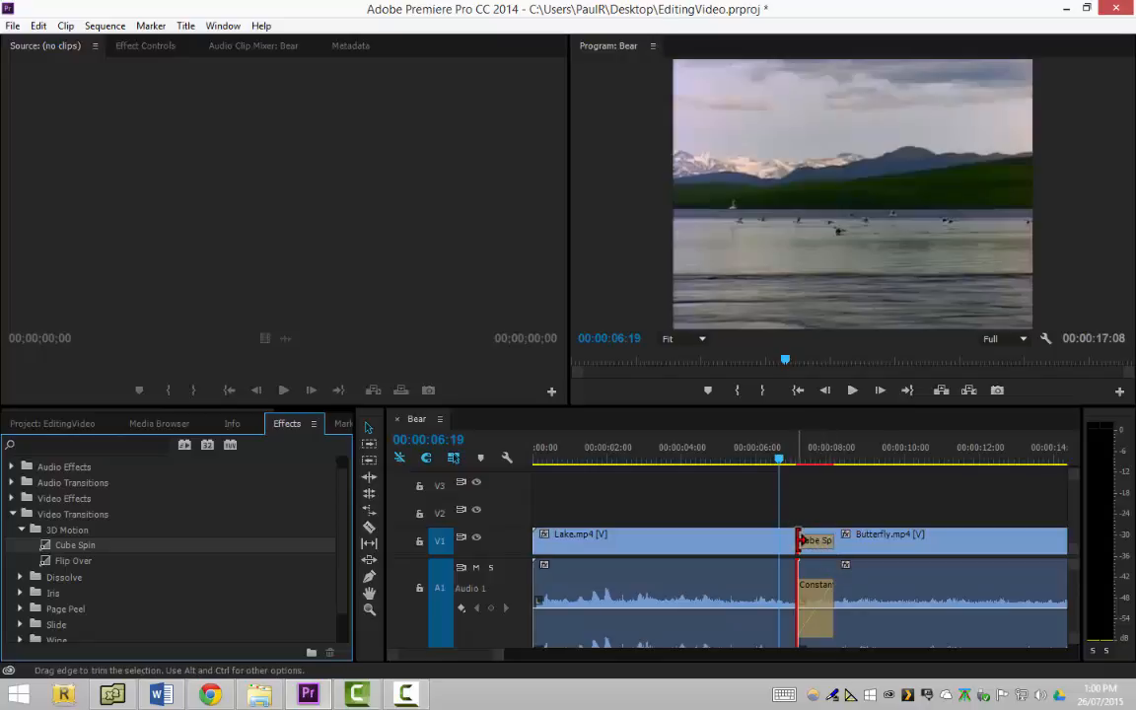
pyautogui.rightClick(801, 541)
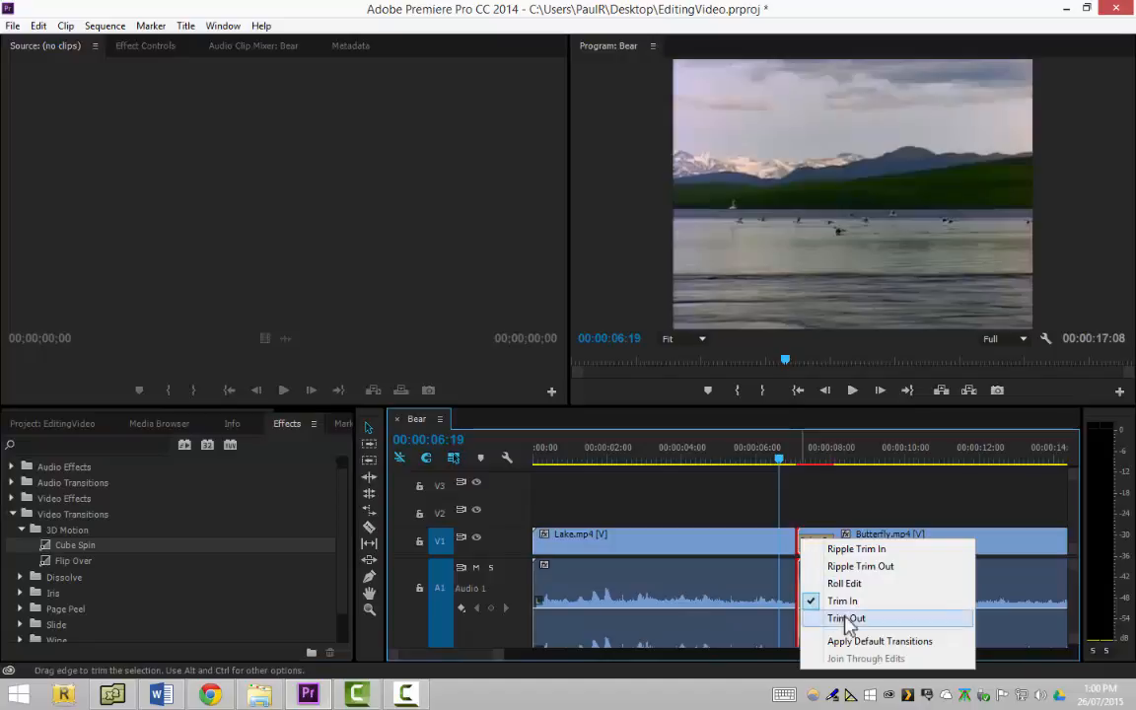
pyautogui.click(747, 495)
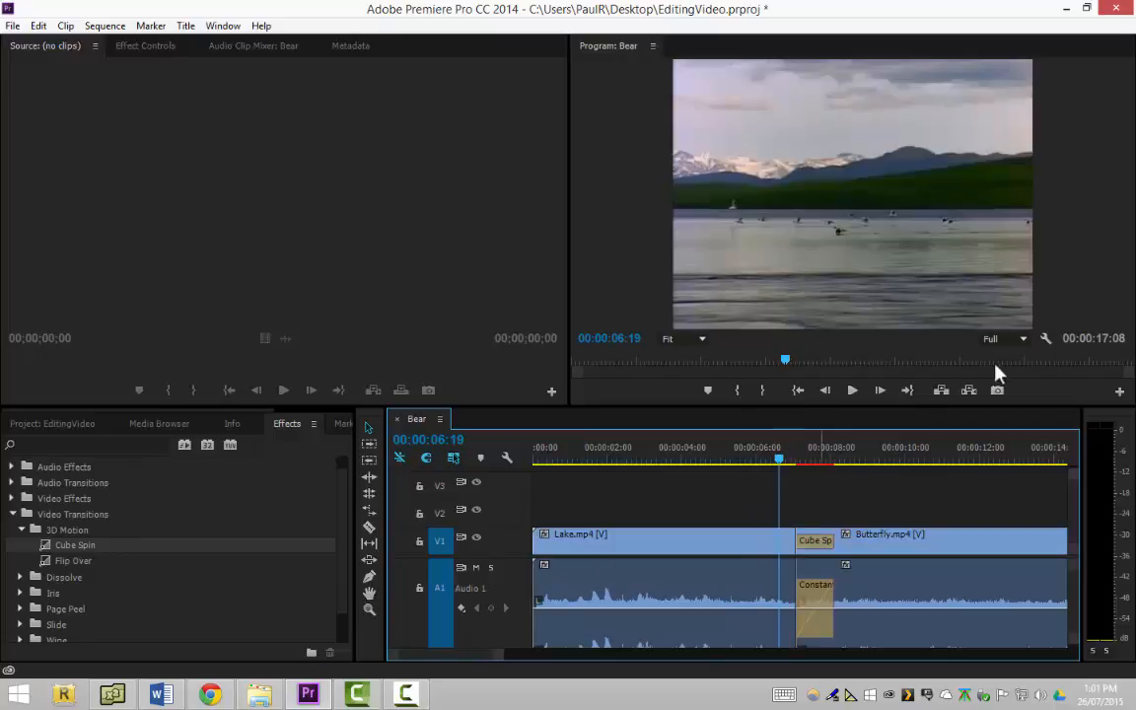
# Play the sequence through the Cube Spin transition and return the playhead to 00:00:06:26
pyautogui.click(852, 392)
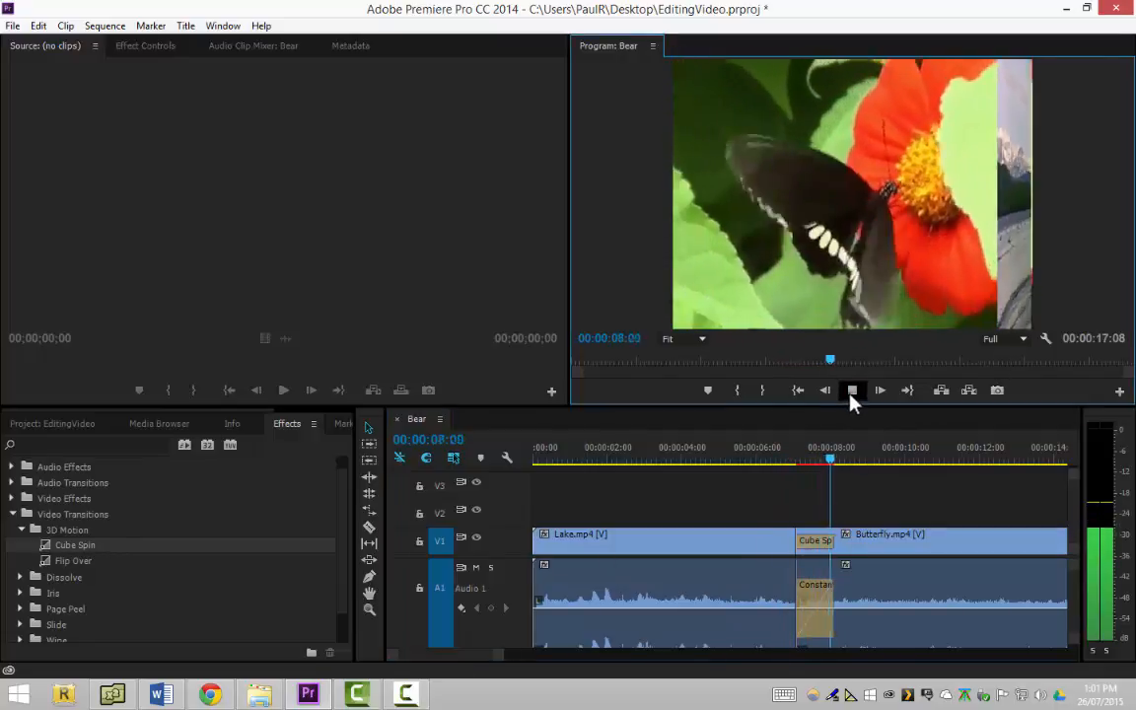
pyautogui.click(854, 393)
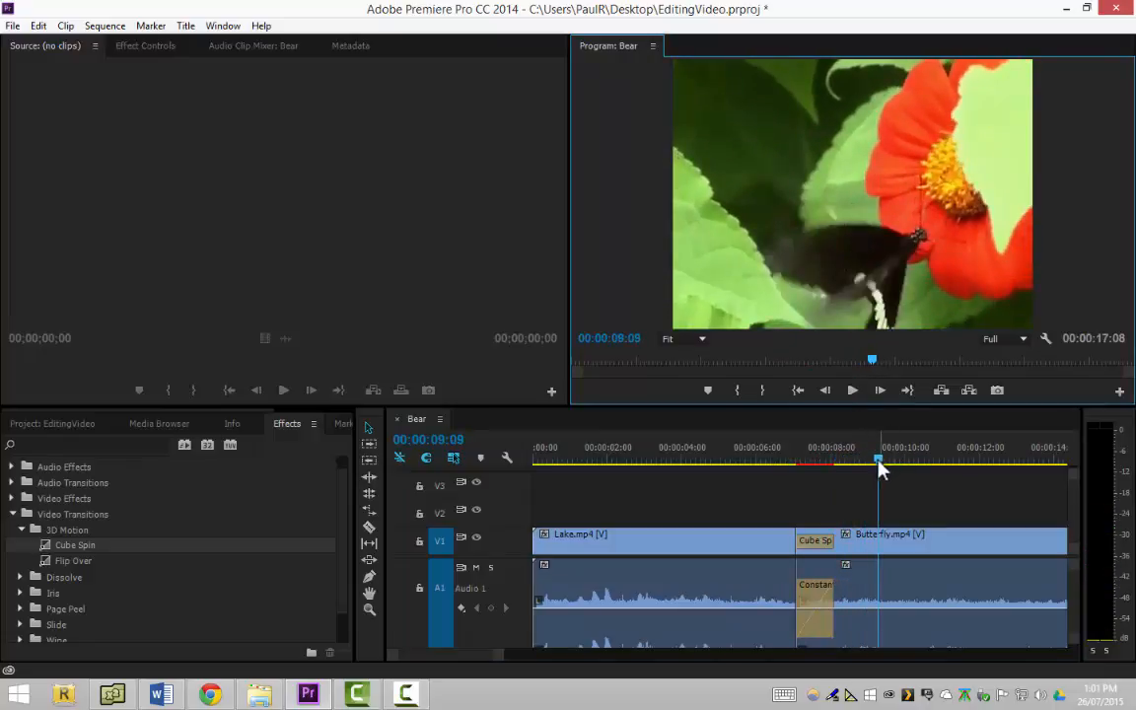
pyautogui.moveTo(881, 470); pyautogui.dragTo(787, 464)
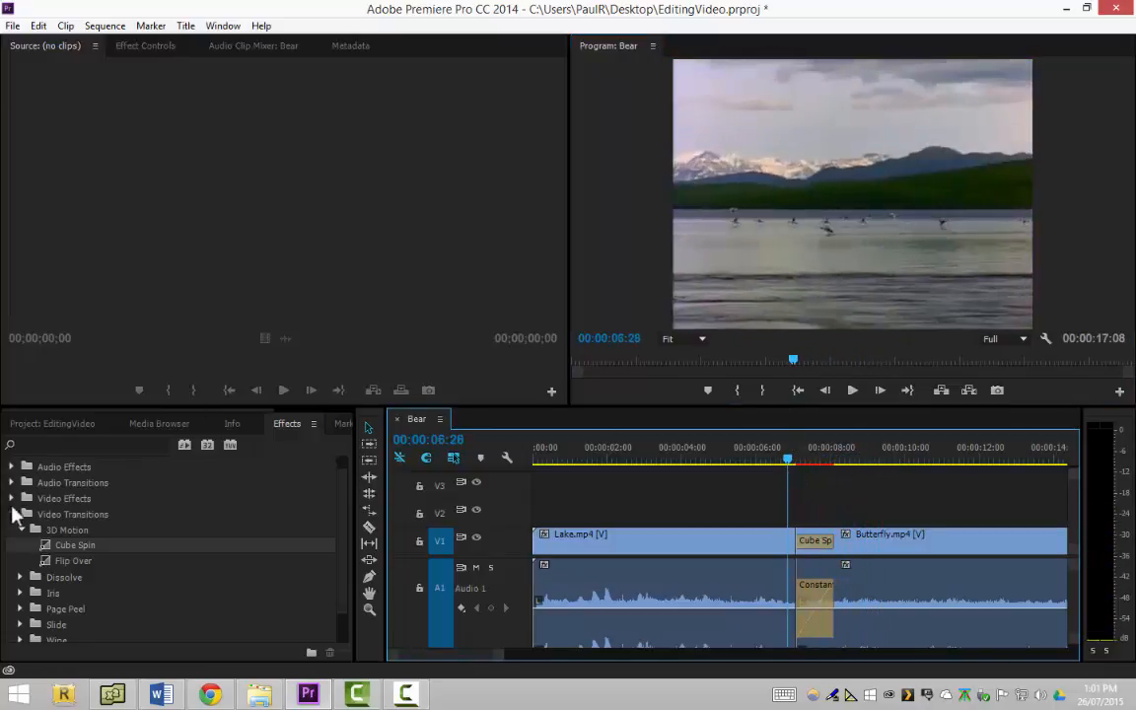
# Replace the Cube Spin between the Lake.mp4 and Butterfly.mp4 clips with the Page Peel video transition
pyautogui.click(21, 577)
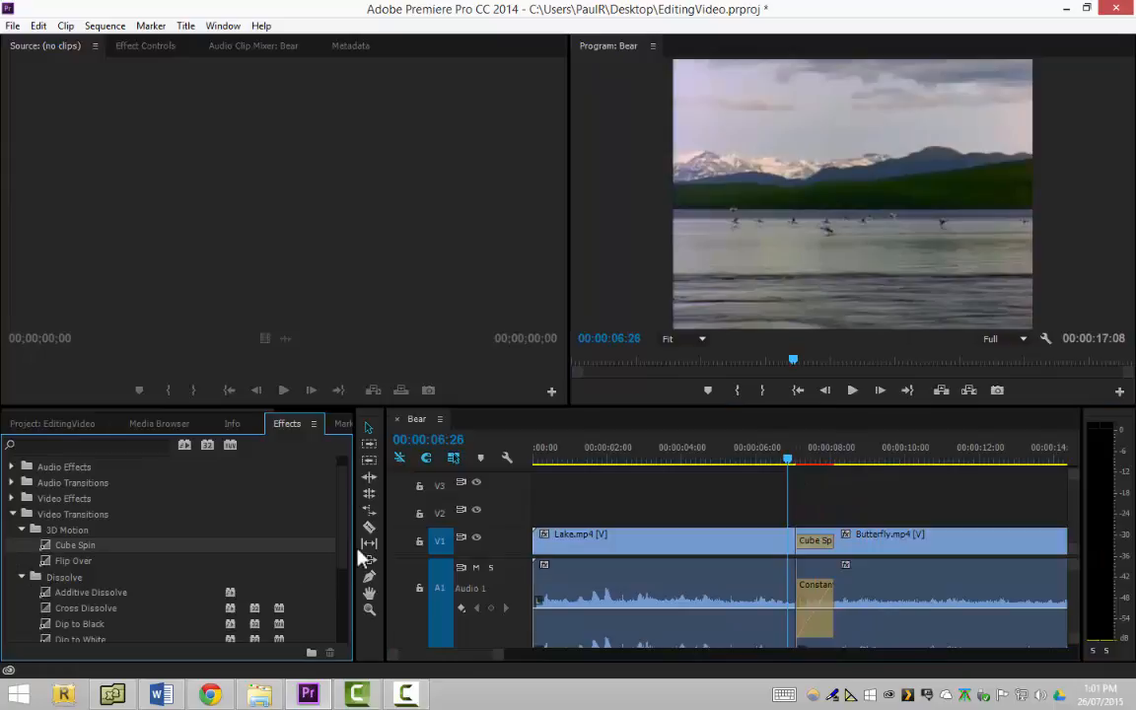
pyautogui.moveTo(343, 558); pyautogui.dragTo(343, 622)
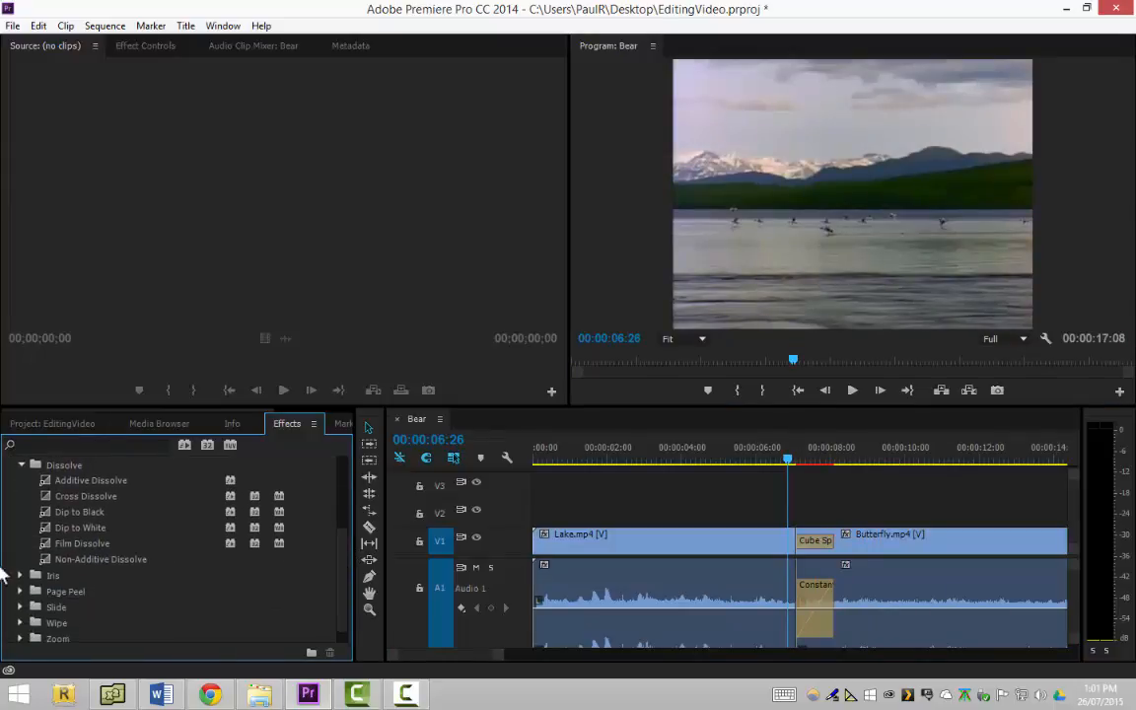
pyautogui.click(21, 575)
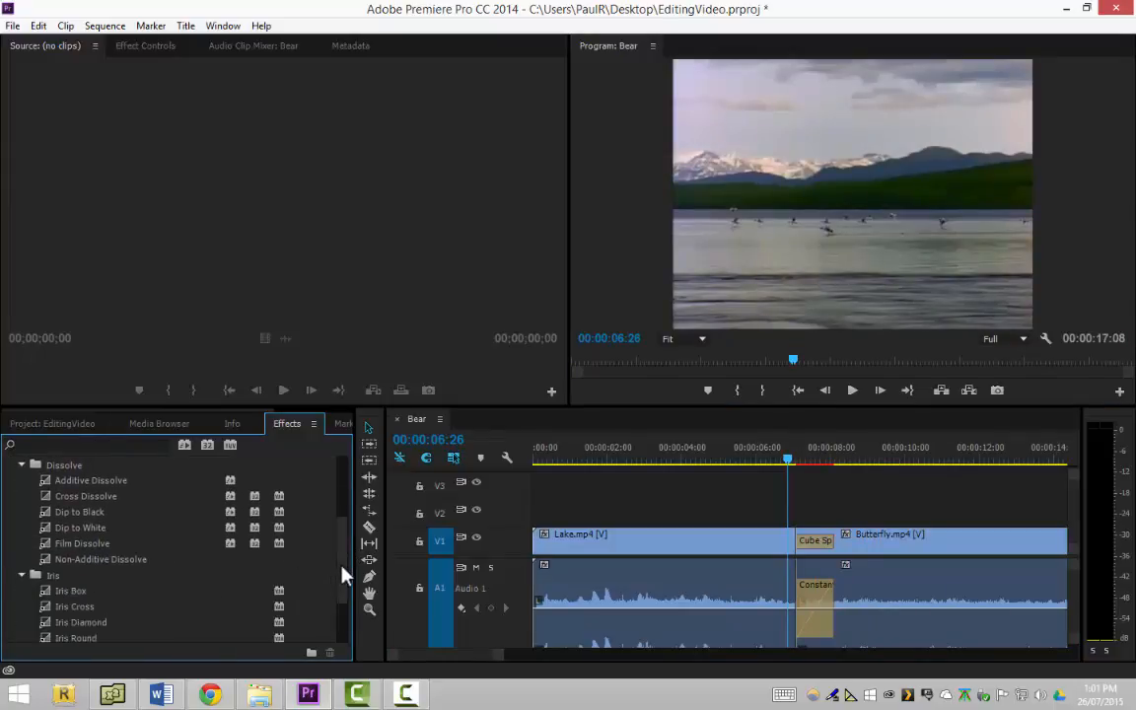
pyautogui.moveTo(342, 568); pyautogui.dragTo(340, 604)
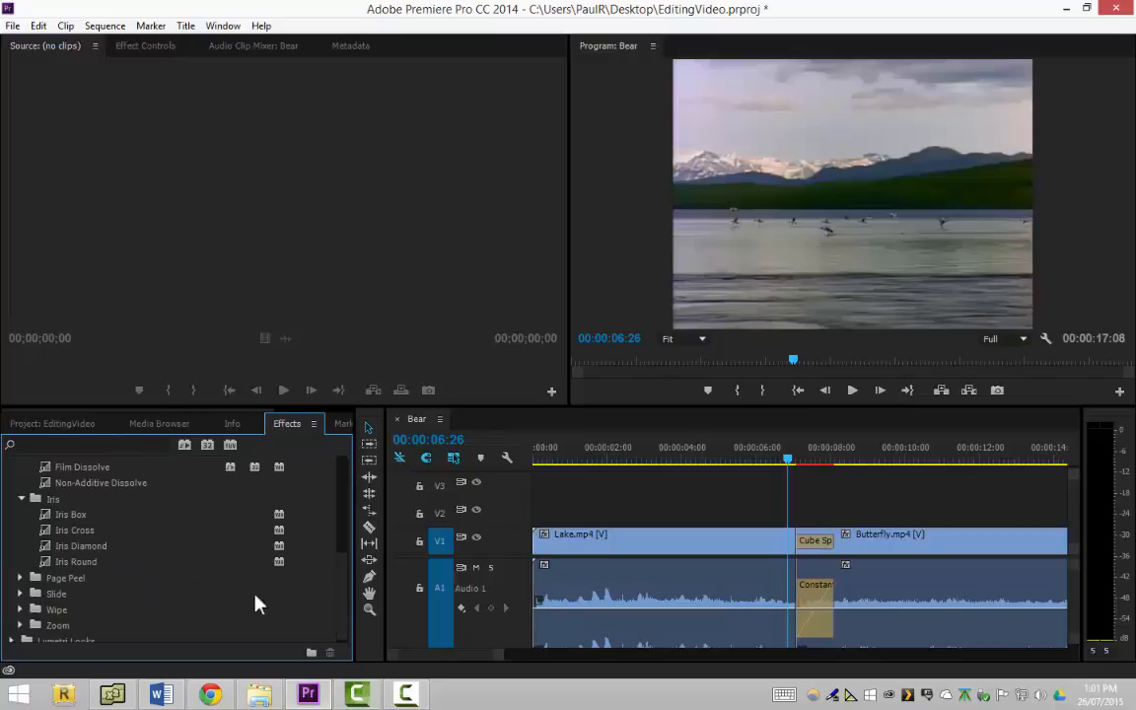
pyautogui.click(20, 578)
pyautogui.moveTo(74, 594); pyautogui.dragTo(826, 544)
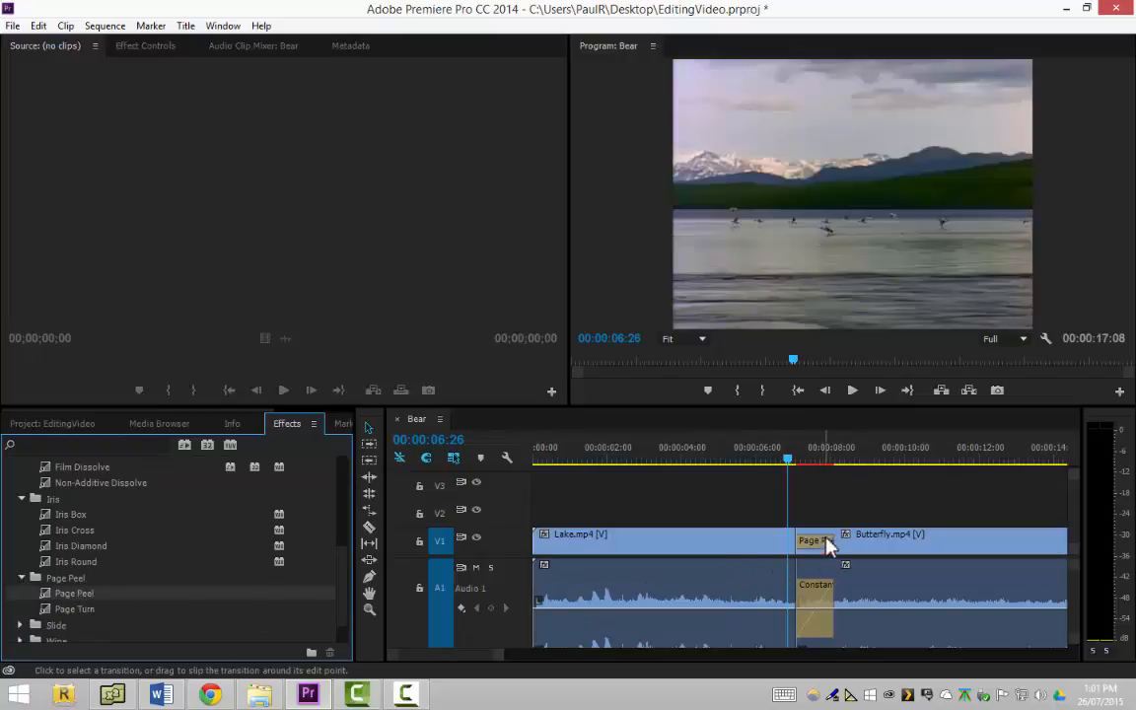
# Play the sequence through the Page Peel transition, stop at 00:00:08:15, and expand the Wipe transitions category
pyautogui.click(850, 392)
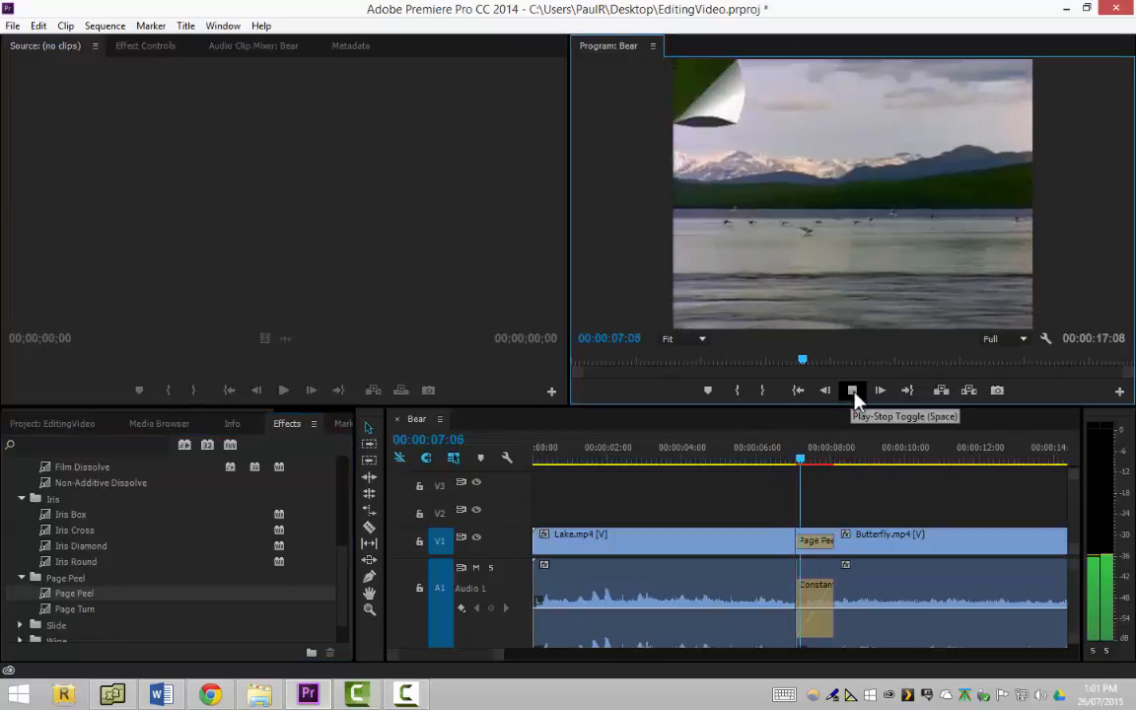
pyautogui.click(855, 392)
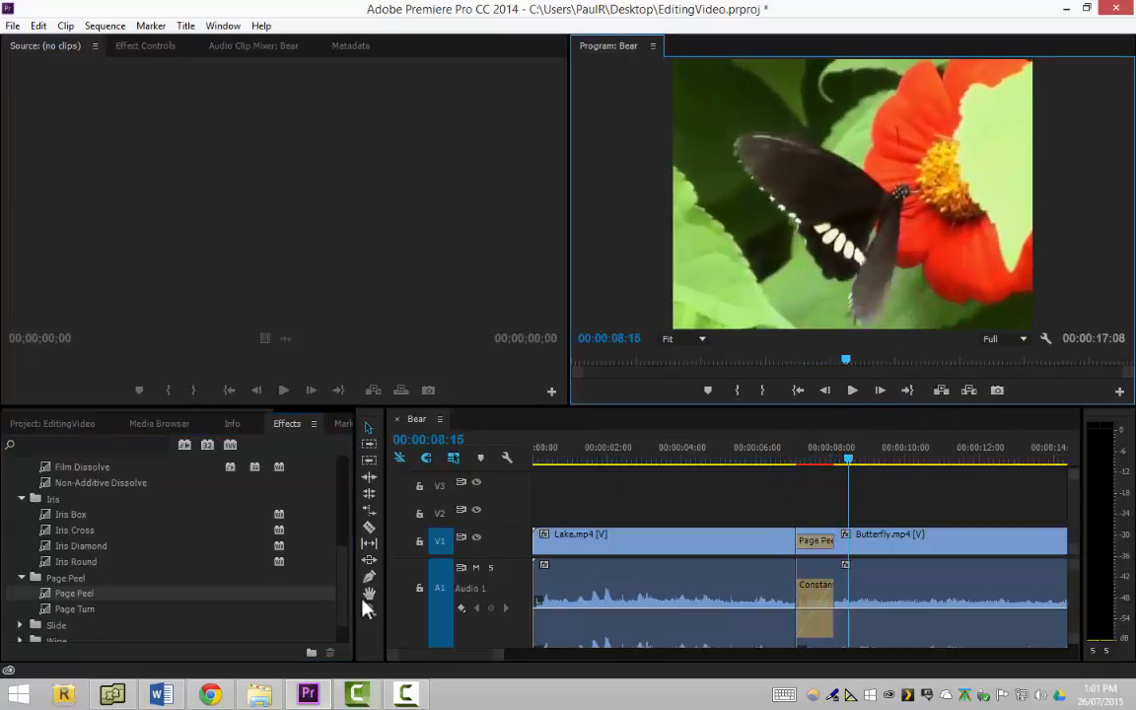
pyautogui.scroll(-2, 346, 601)
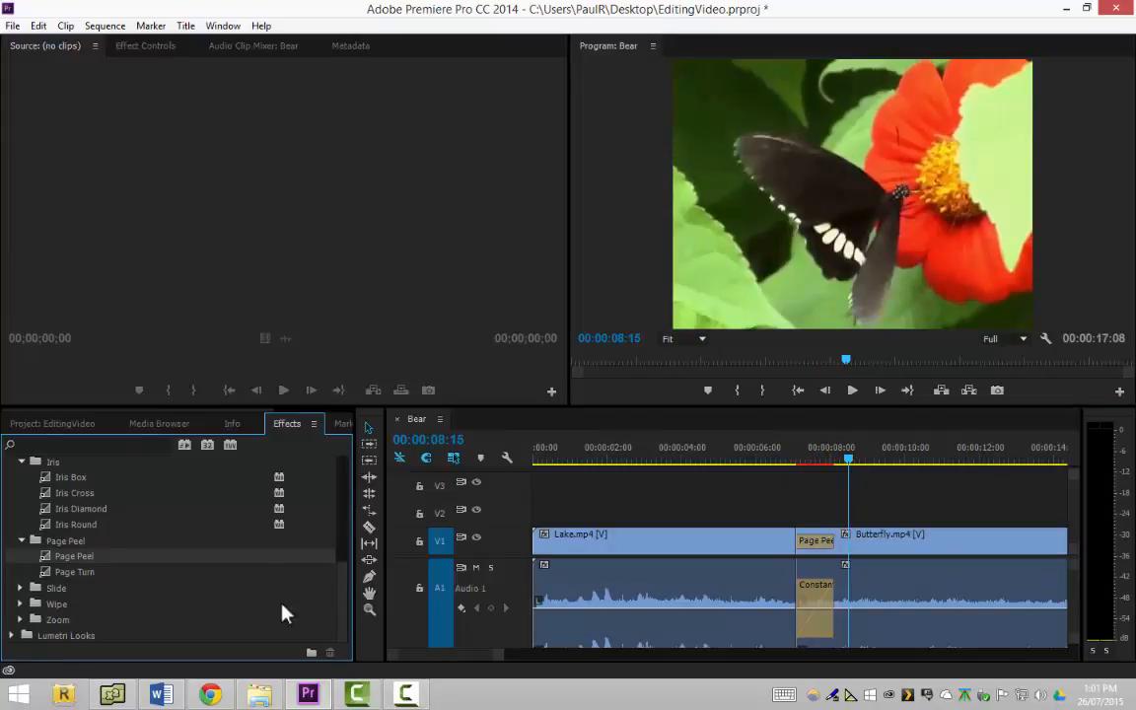
pyautogui.click(20, 604)
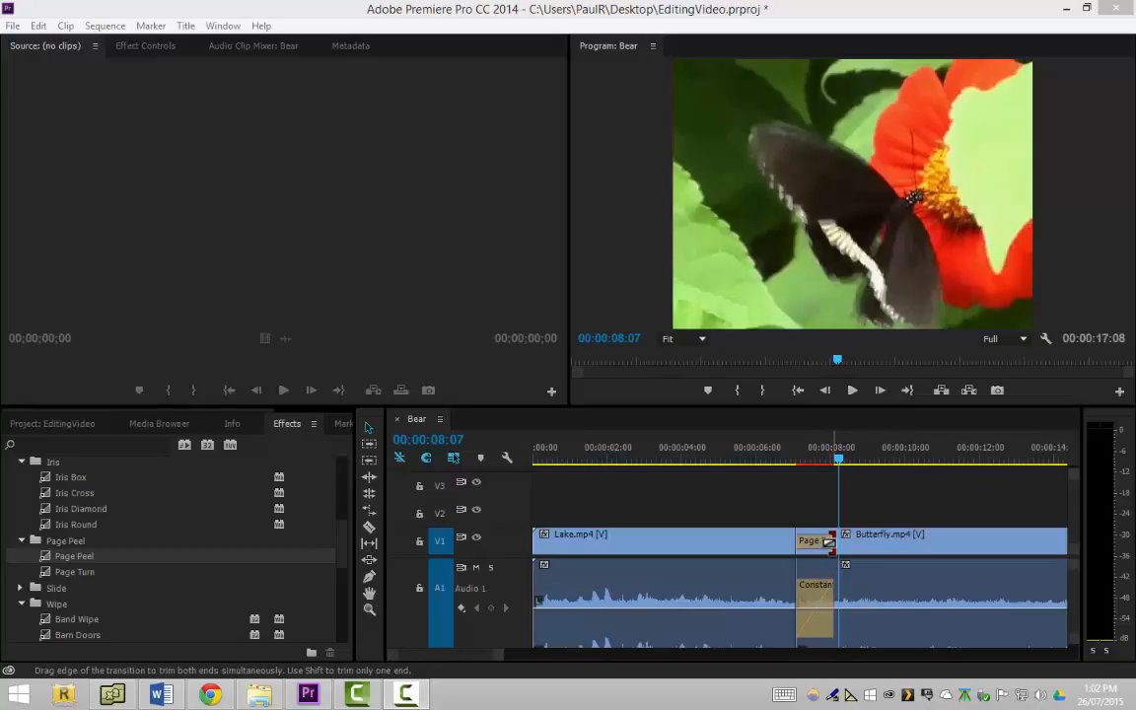
# Select the Page Peel transition, extend its end to make it about 3 seconds long, and scrub the playhead back to 00:00:07:05
pyautogui.click(832, 542)
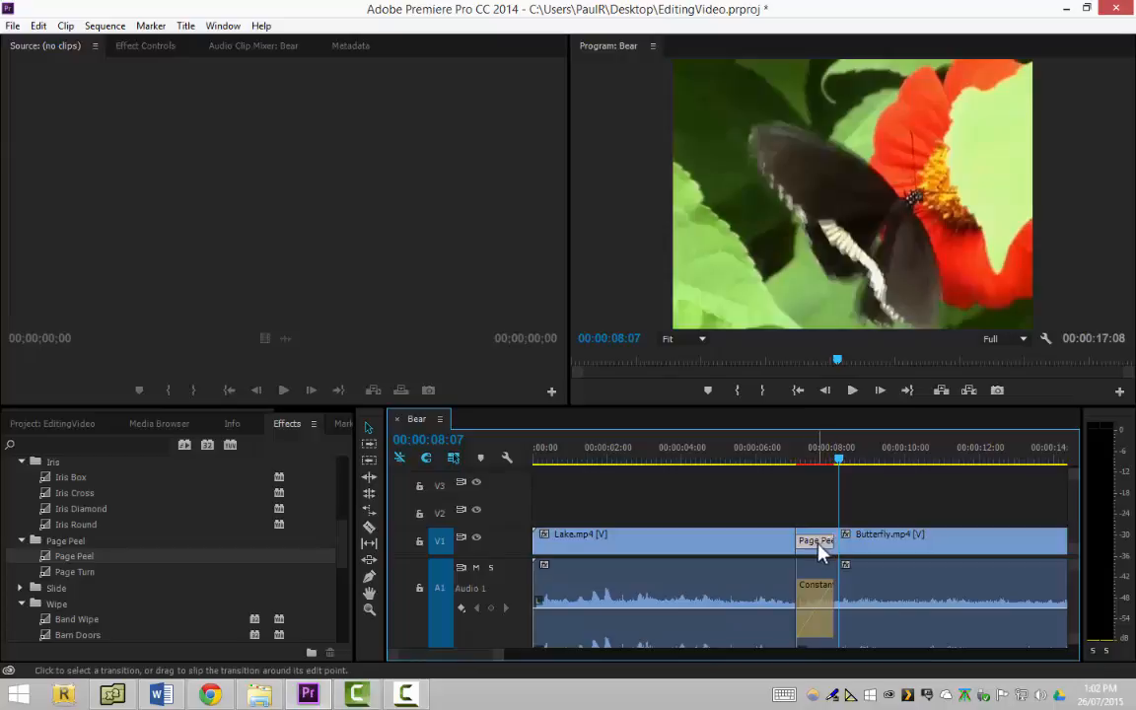
pyautogui.click(819, 548)
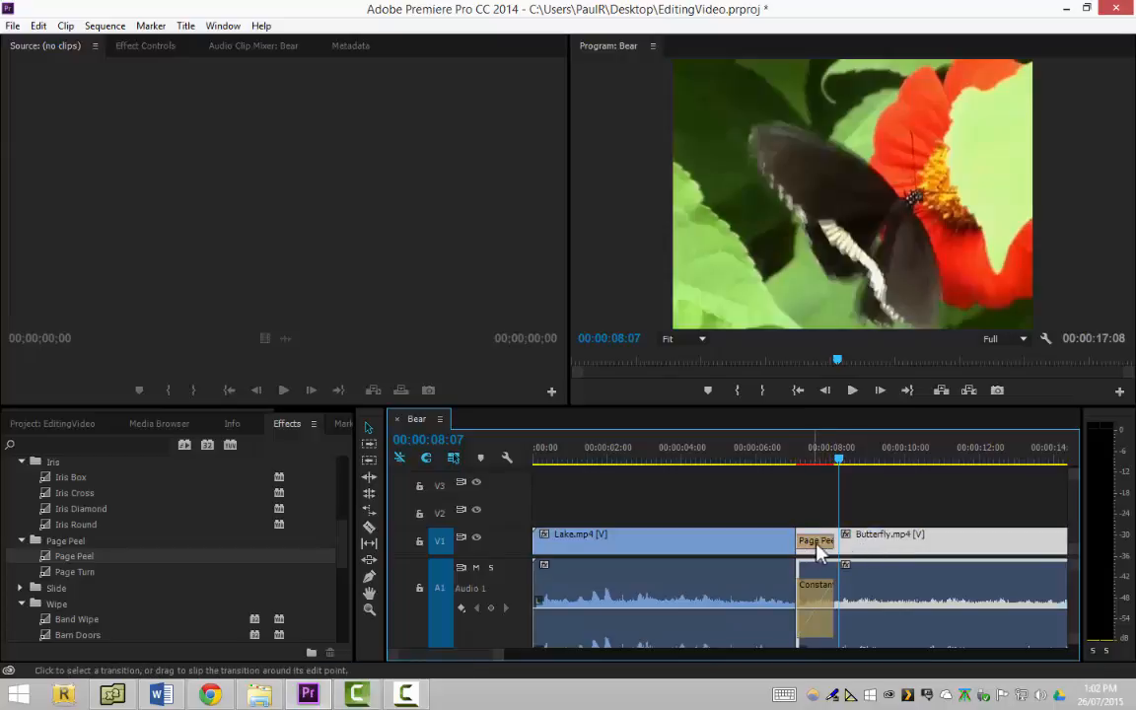
pyautogui.click(818, 545)
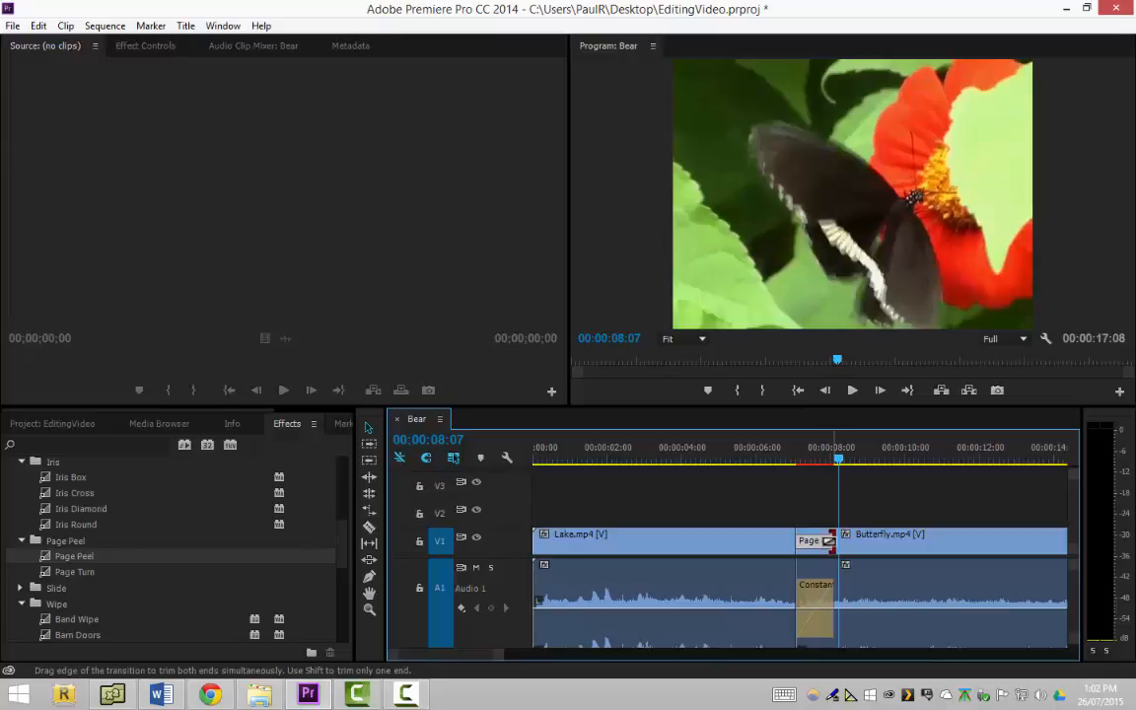
pyautogui.moveTo(832, 541); pyautogui.dragTo(915, 541)
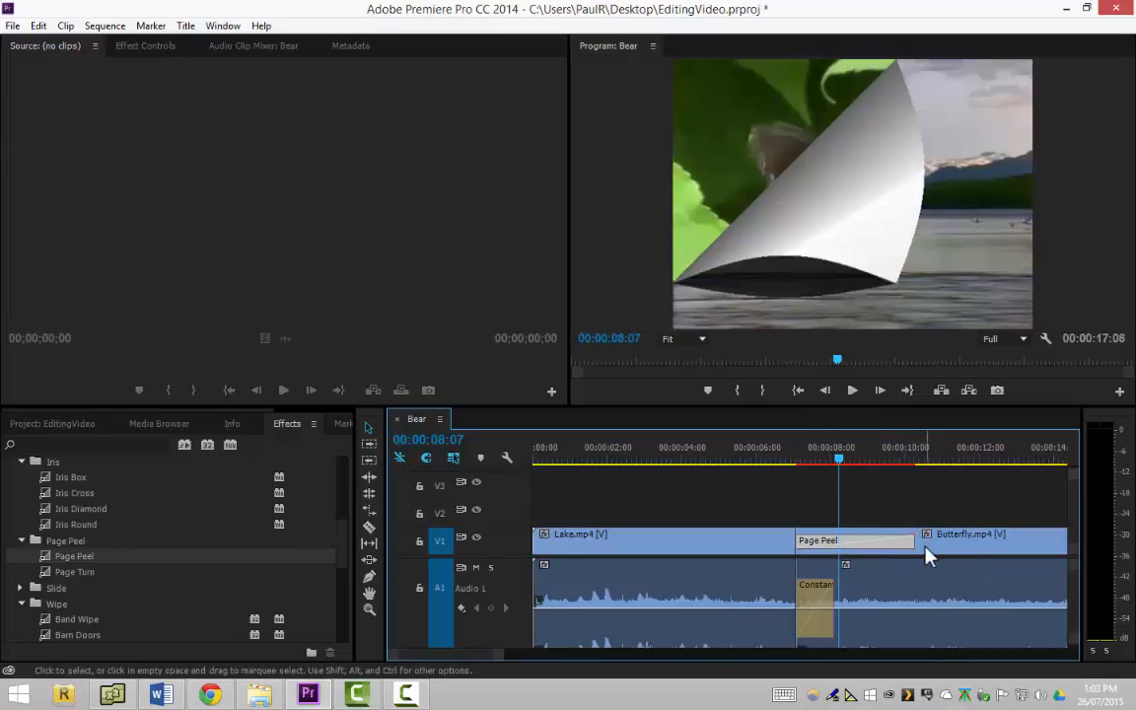
pyautogui.moveTo(837, 461); pyautogui.dragTo(800, 480)
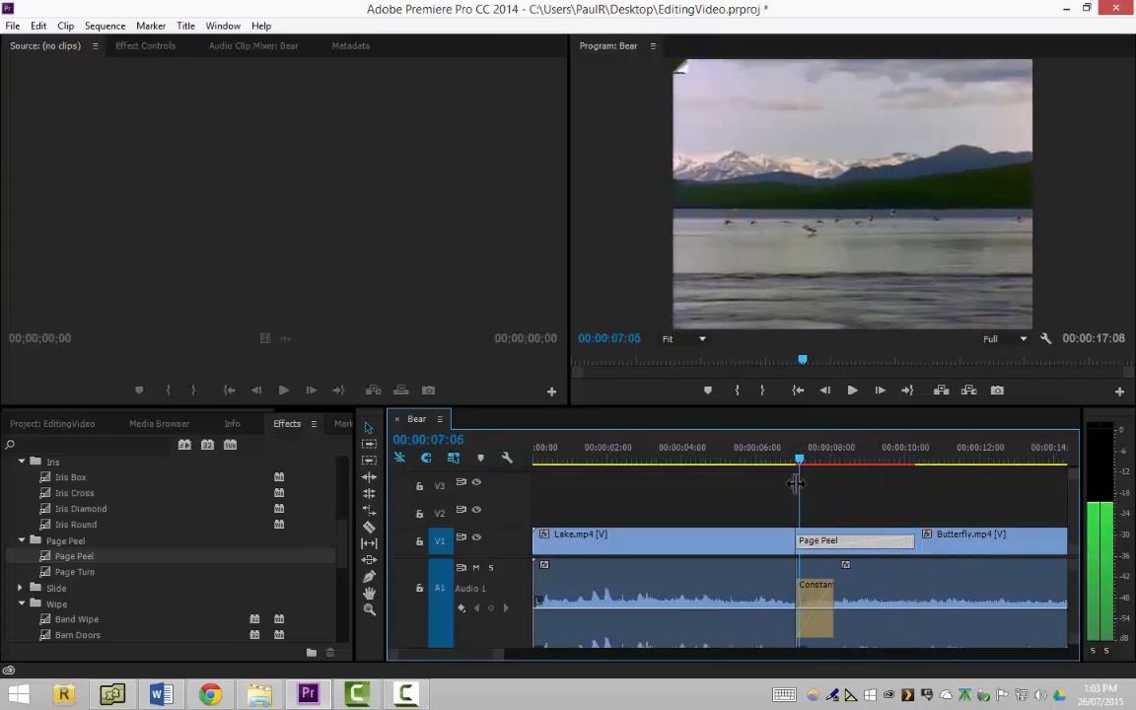
# Shorten the Page Peel transition to about 00:00:01:10 and open its transition duration setting
pyautogui.moveTo(909, 541); pyautogui.dragTo(839, 543)
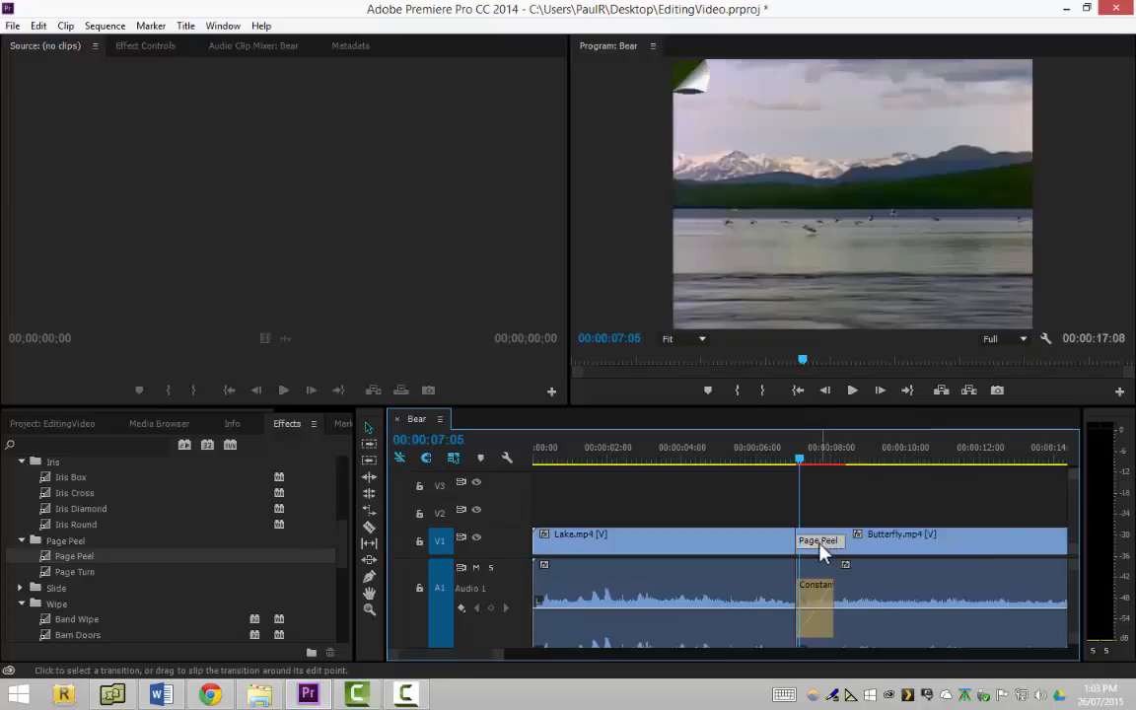
pyautogui.rightClick(821, 544)
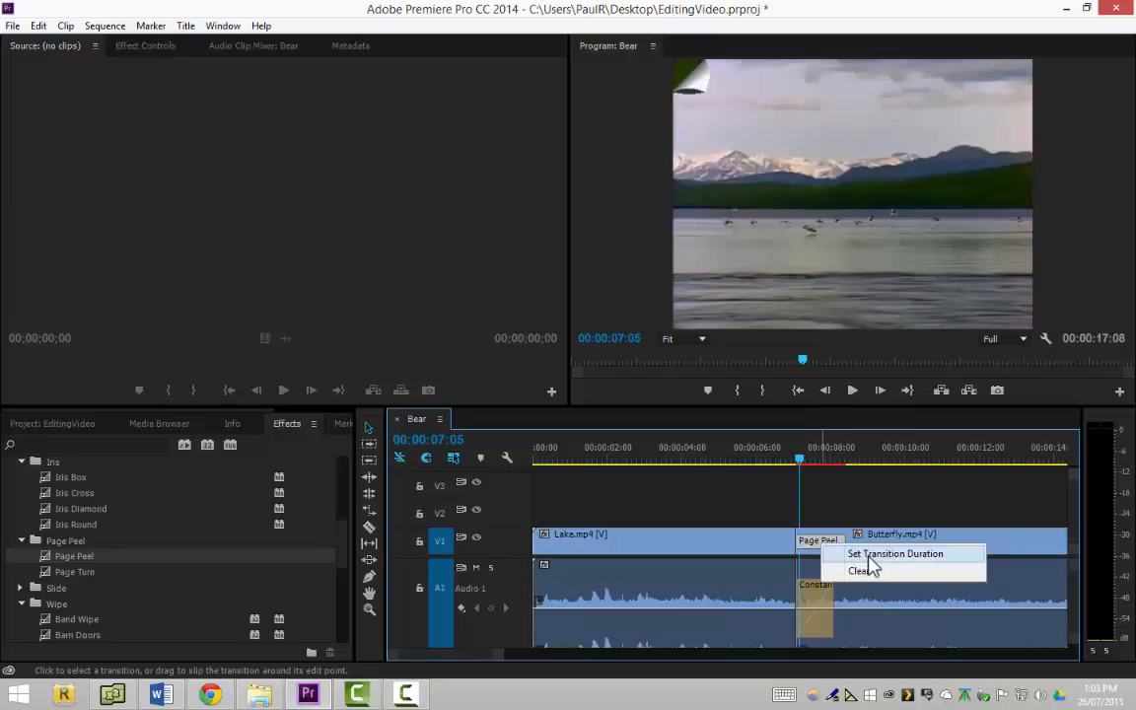
pyautogui.click(868, 554)
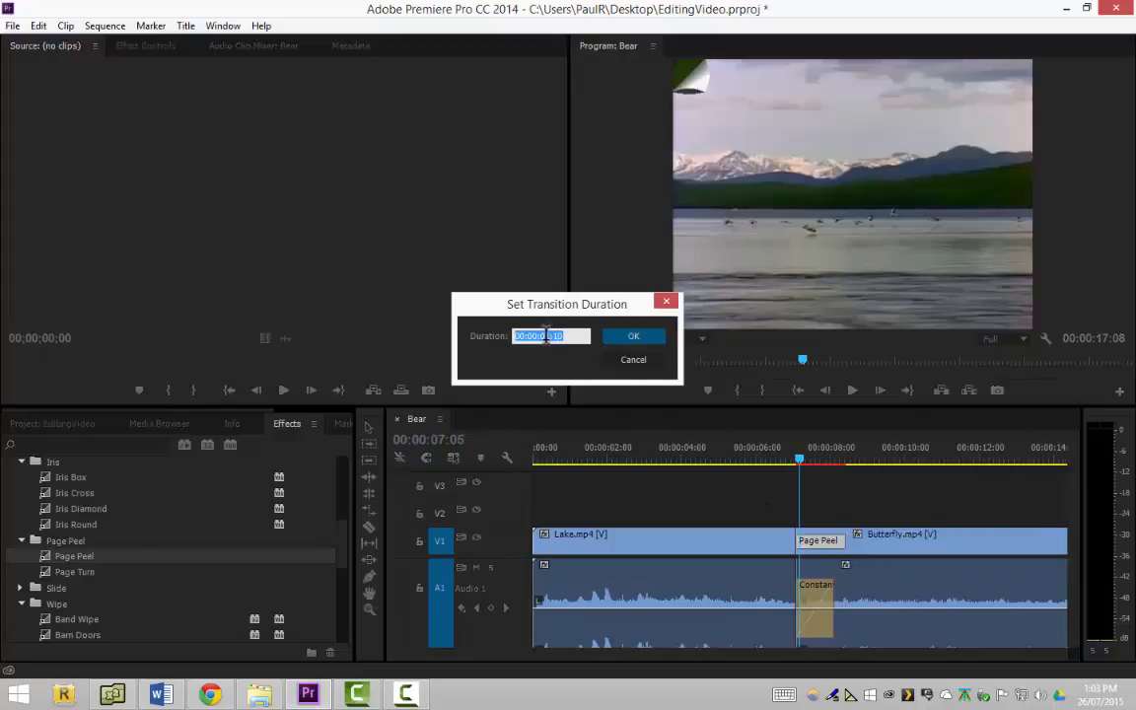